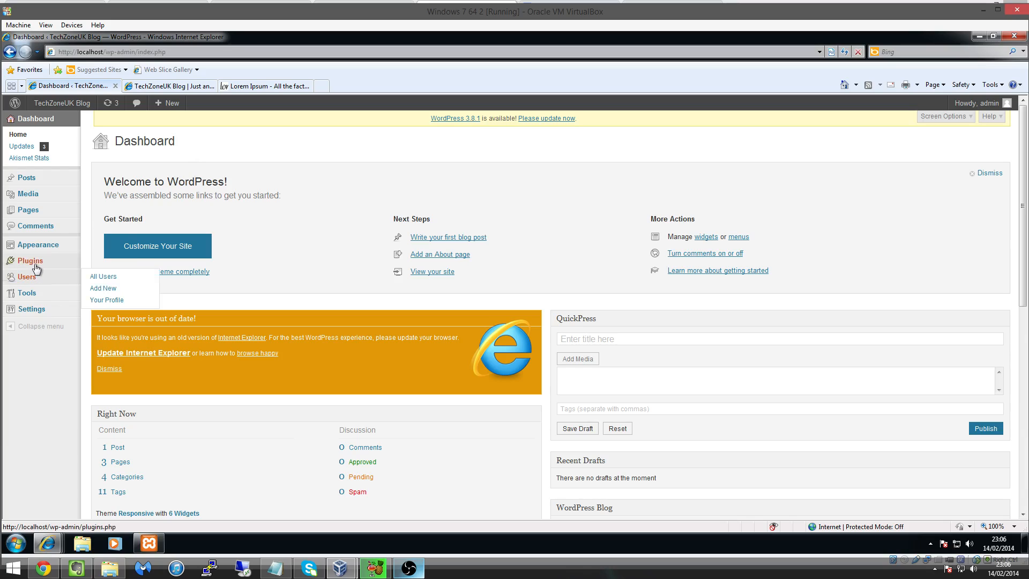
Step: Search the installable plugins for WP Super Cache
mouse_move(35, 264)
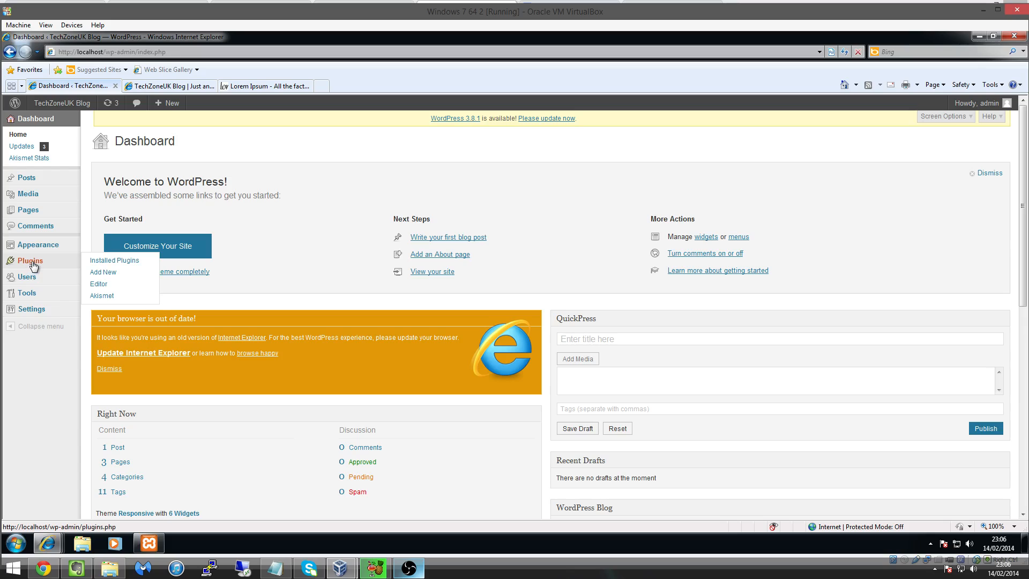
left_click(103, 272)
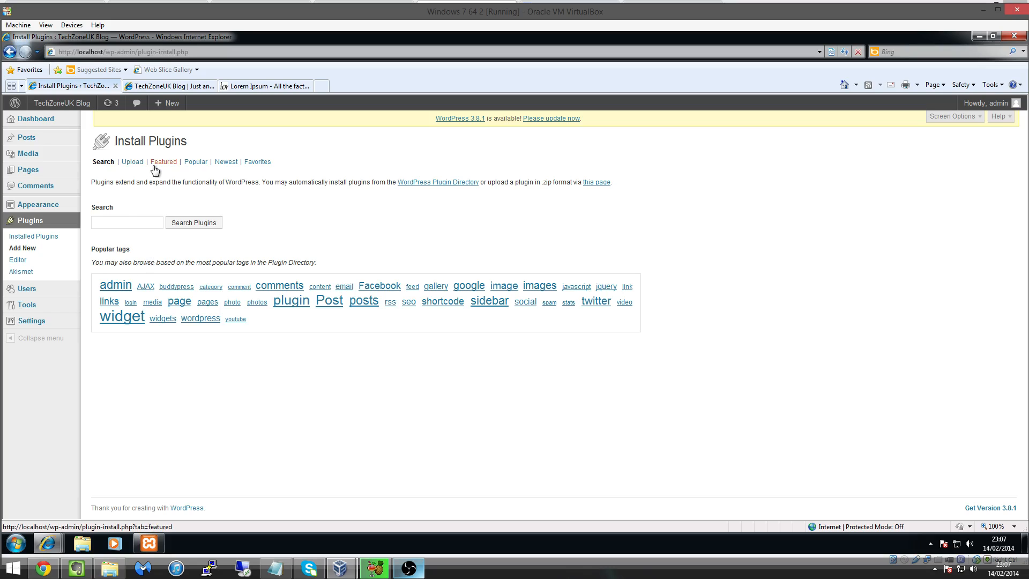
left_click(123, 222)
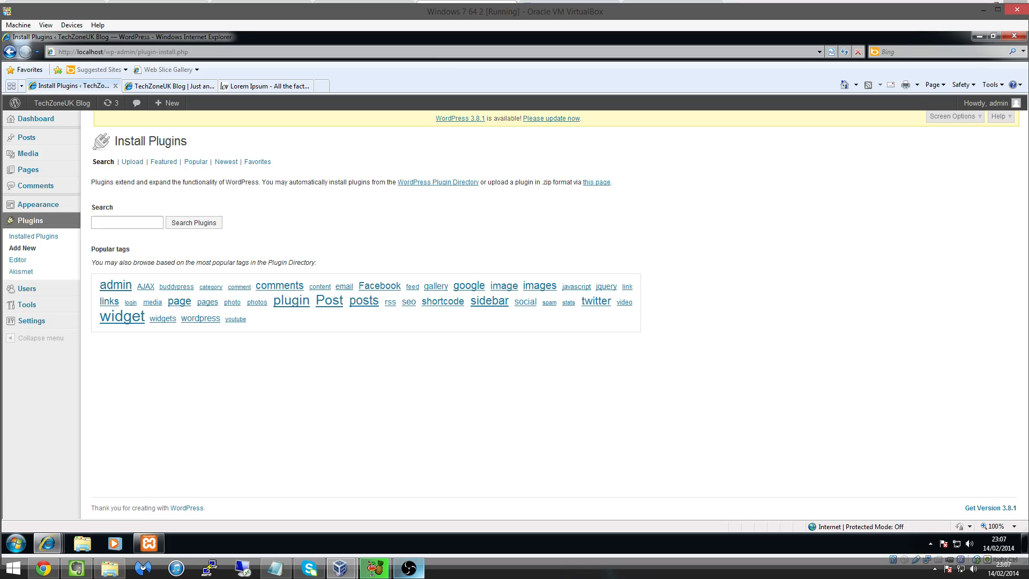
type("WP SUpe")
key("BackSpace")
key("BackSpace")
key("BackSpace")
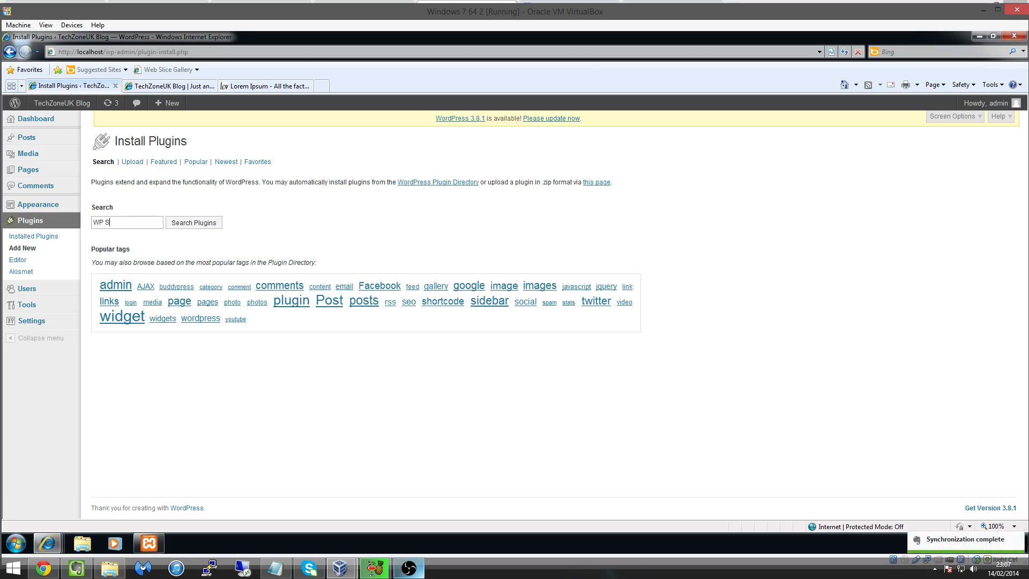
type("uper Cache")
key("Return")
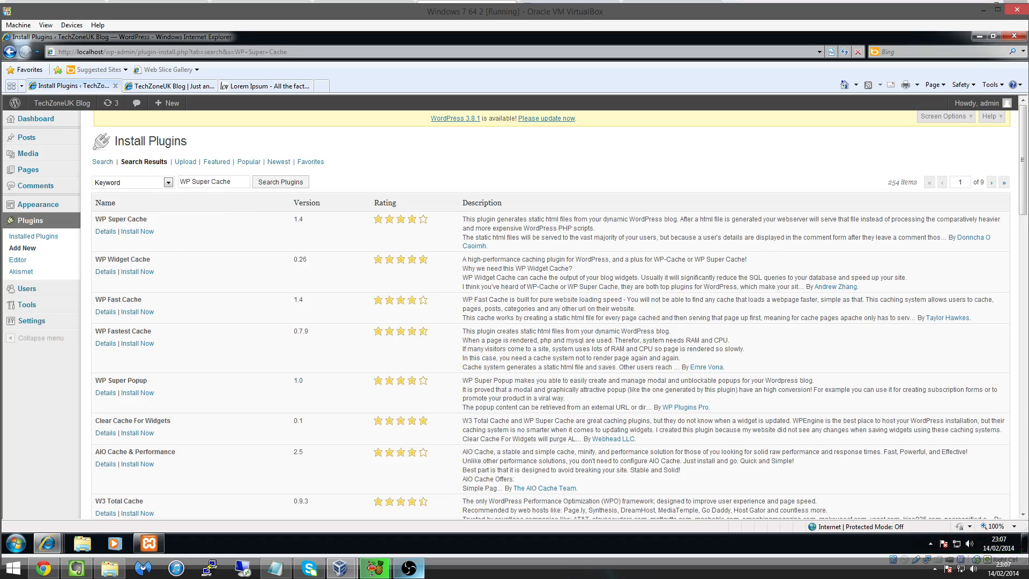
Step: Install the WP Super Cache 1.4 plugin from the search results and activate it
left_click_drag(462, 218, 979, 219)
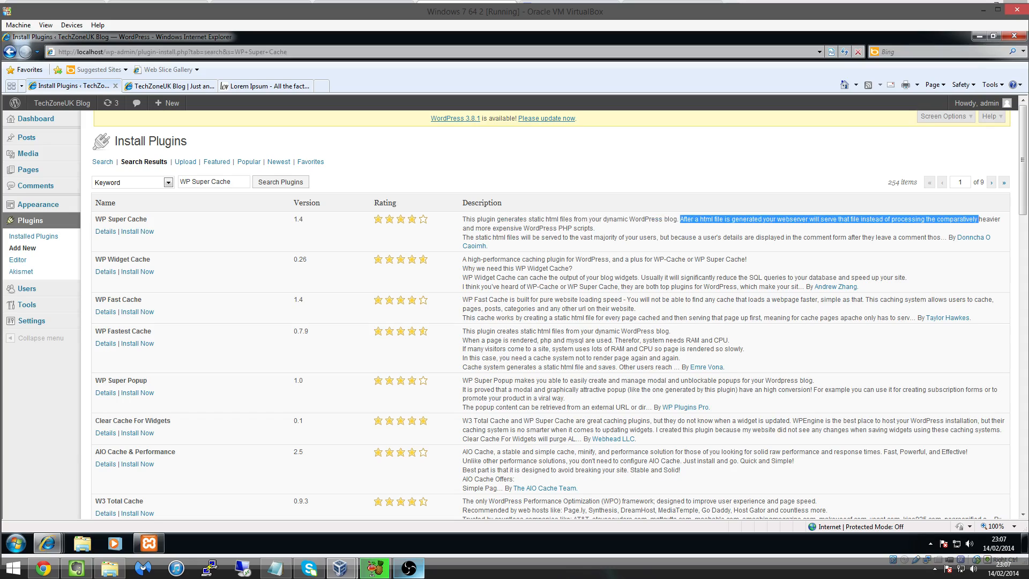
left_click(818, 224)
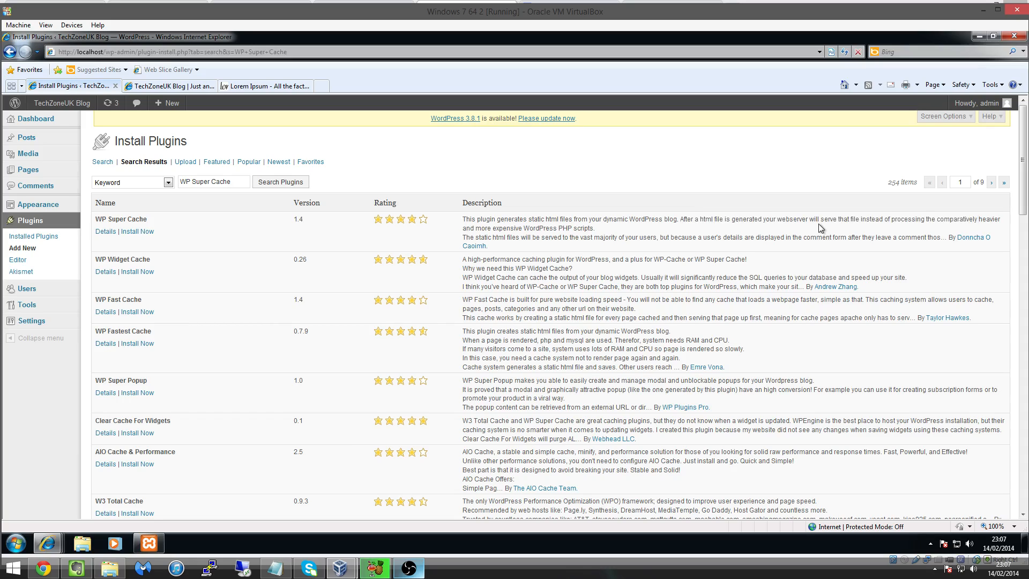
left_click(137, 231)
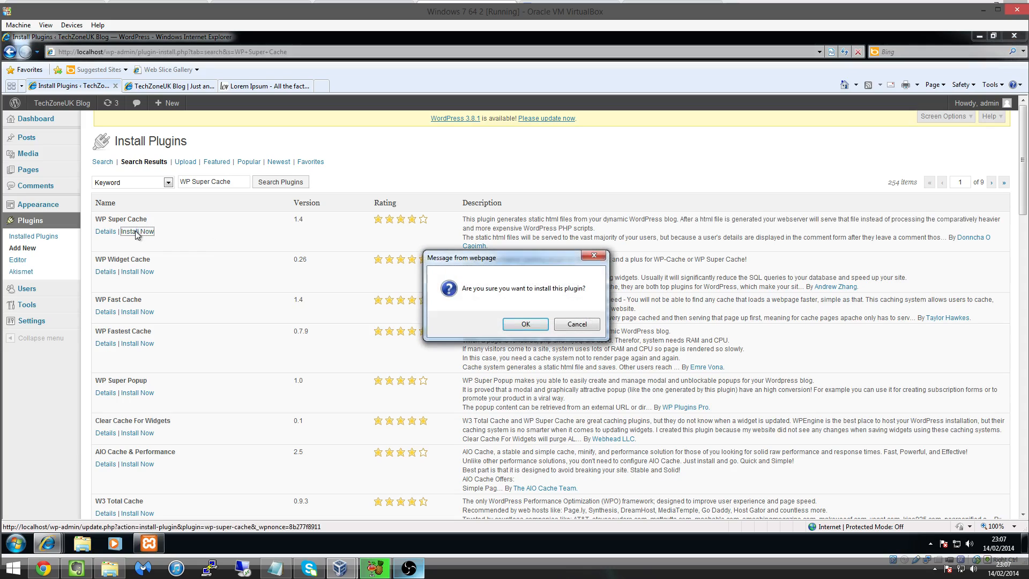
left_click(513, 325)
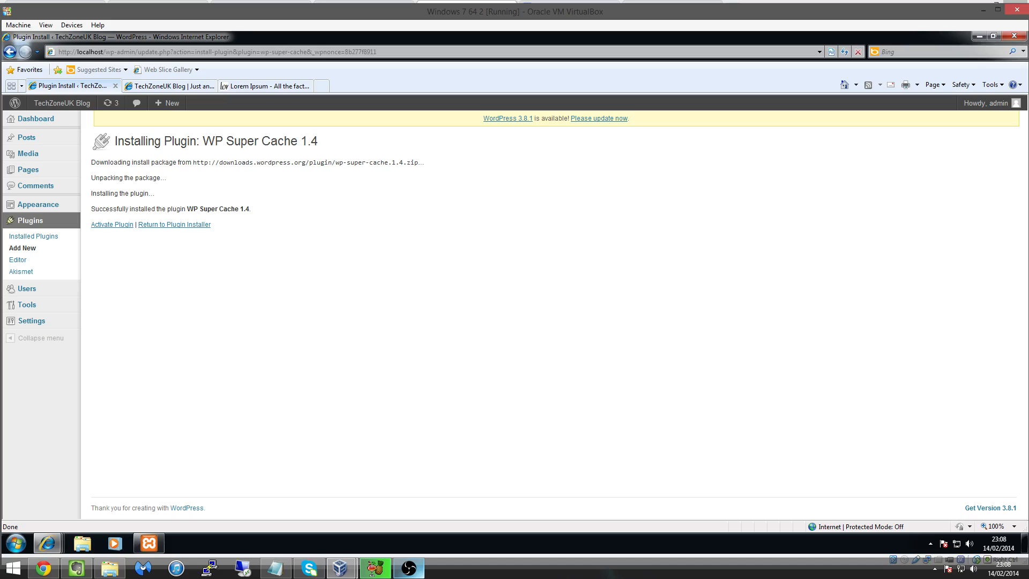
left_click(108, 227)
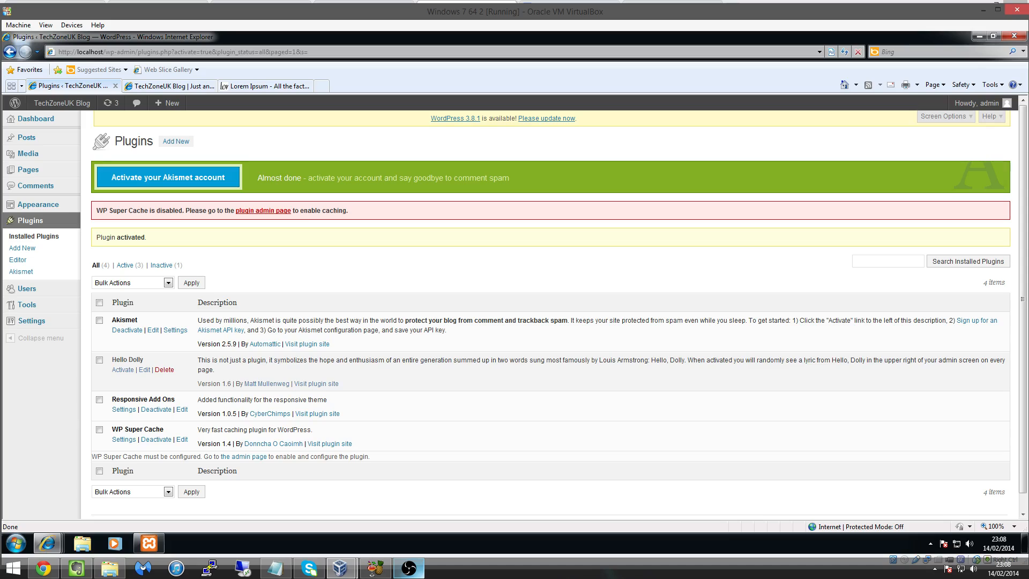
Step: Read the WP Super Cache notice on the Plugins page and open the plugin's admin page from it
left_click_drag(96, 210, 195, 218)
left_click(195, 219)
left_click_drag(97, 211, 208, 213)
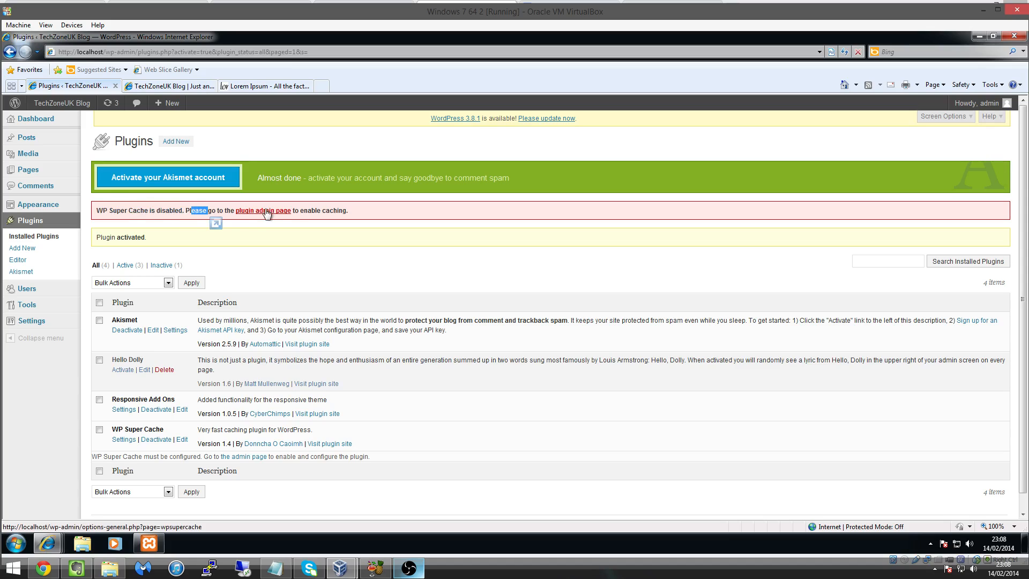
left_click(308, 212)
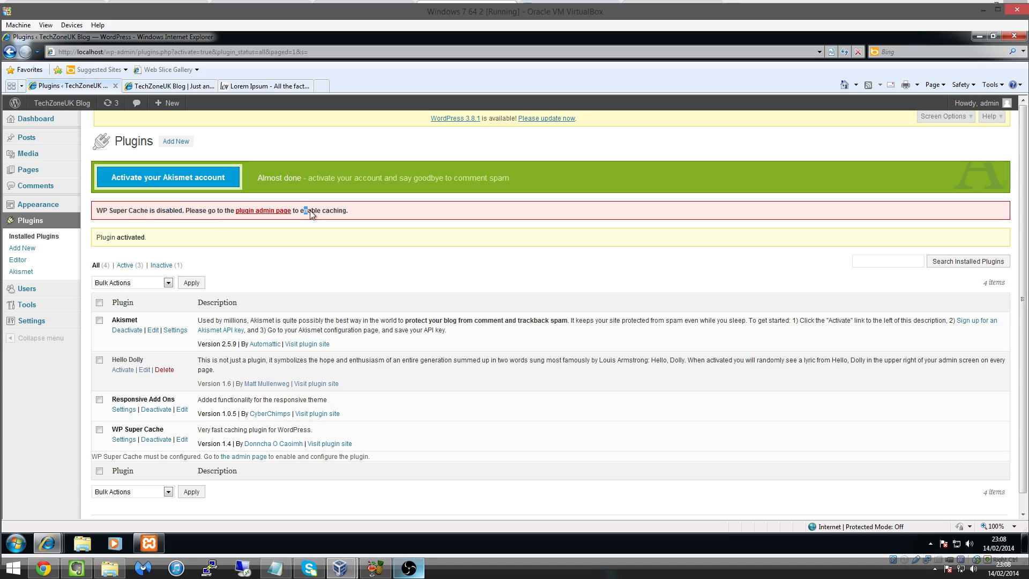
left_click(265, 214)
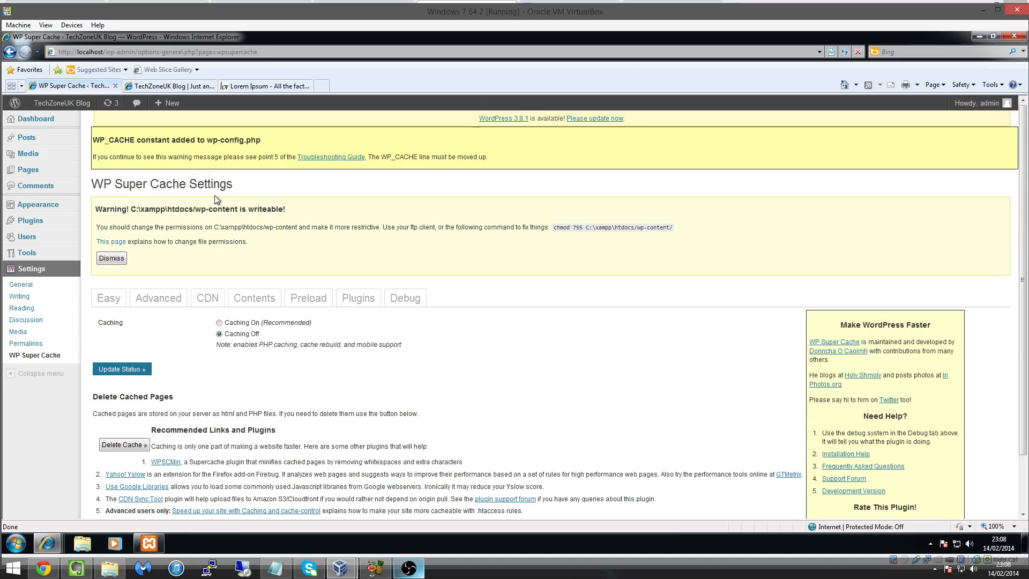
Step: Read the warning about the writeable wp-content folder and dismiss it
left_click_drag(110, 227, 423, 227)
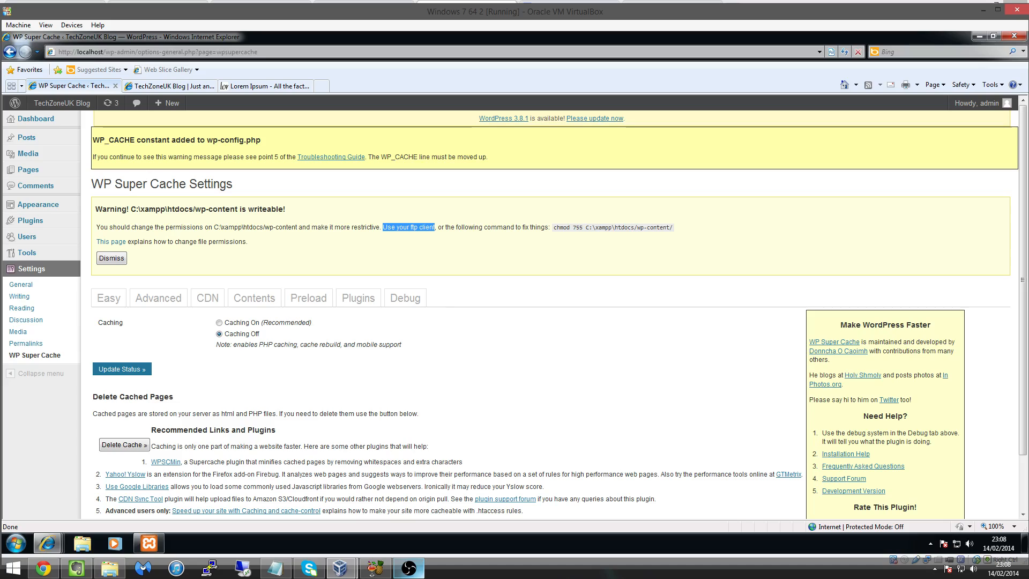
left_click_drag(435, 227, 554, 227)
left_click(614, 228)
left_click(672, 227)
left_click(532, 209)
left_click(107, 259)
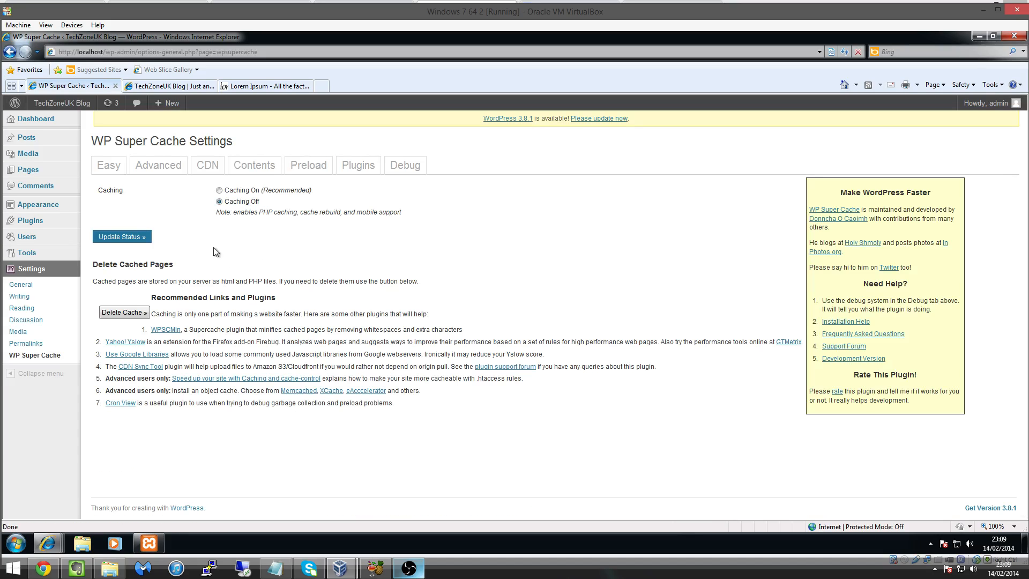
Step: Set WP Super Cache to Caching On and update the status
left_click(229, 192)
left_click(134, 245)
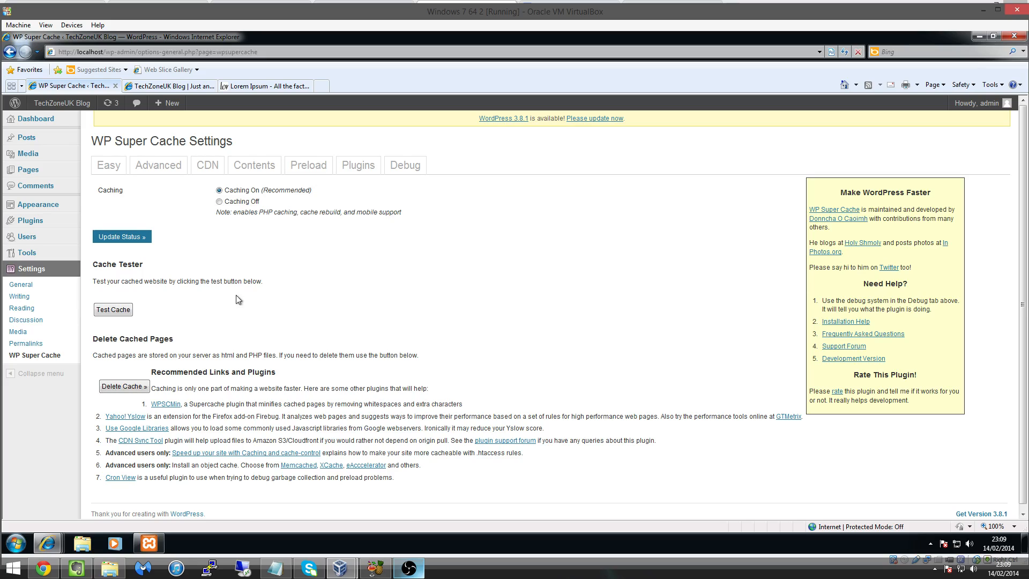
left_click(182, 86)
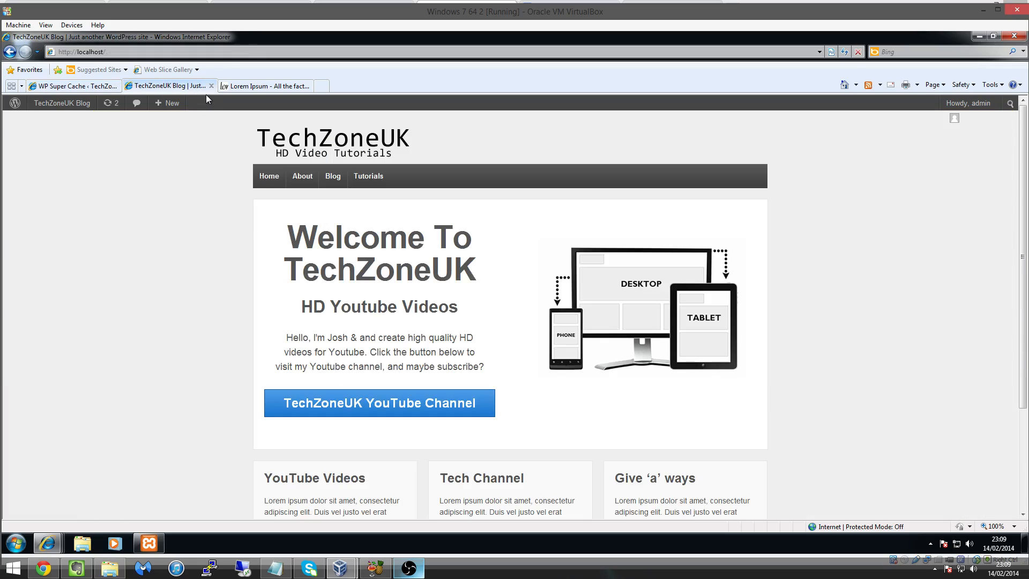
left_click(85, 87)
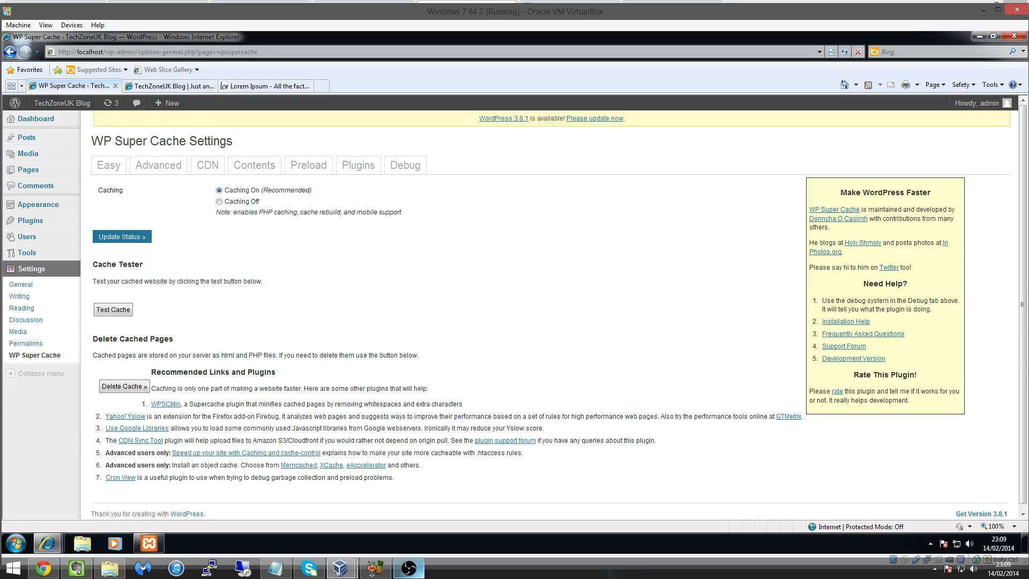
Step: Read the note on deleting cached pages, run the cache test and review its results
left_click_drag(92, 354, 402, 355)
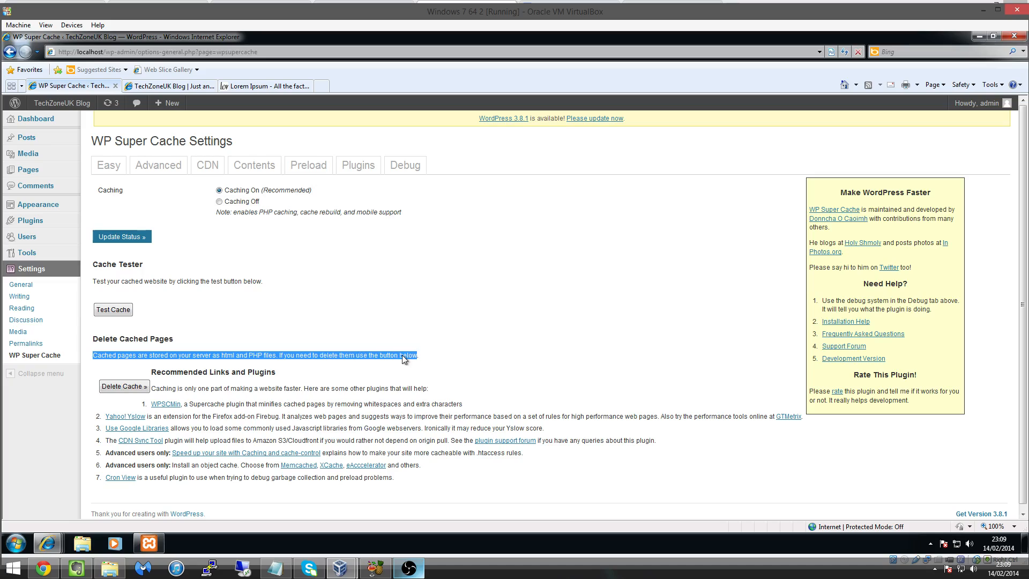
left_click(402, 355)
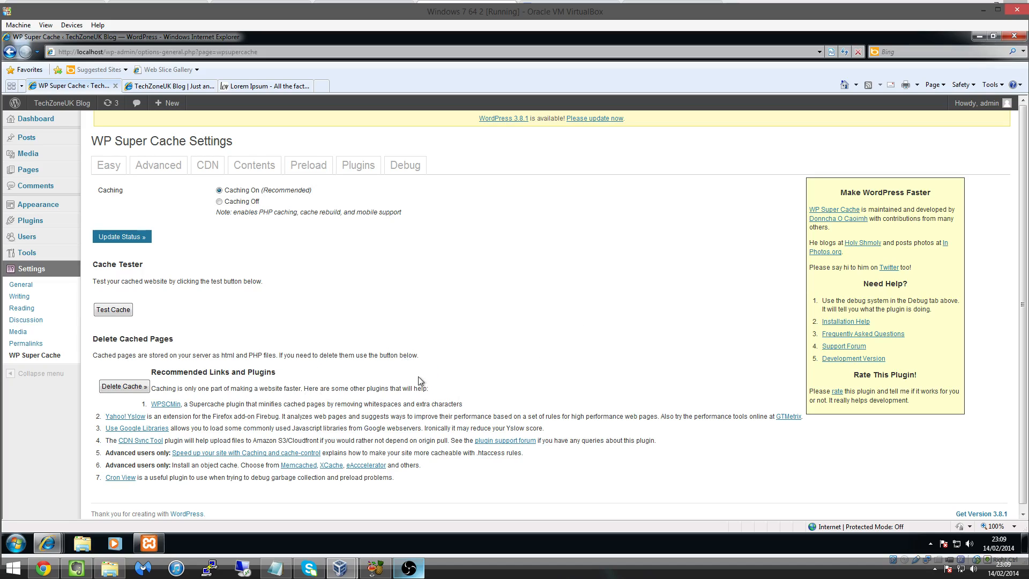
left_click(122, 309)
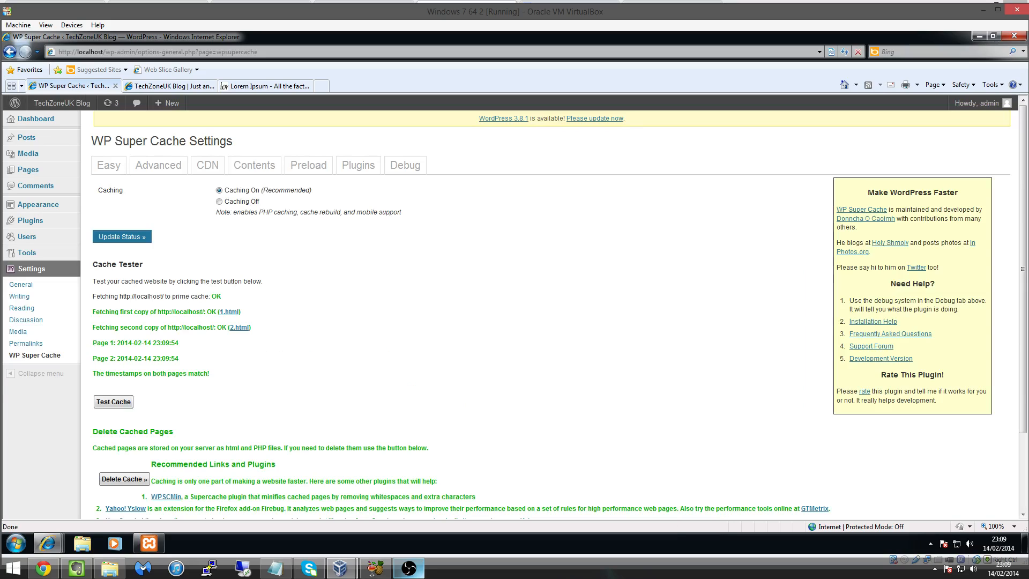
left_click_drag(107, 281, 254, 284)
left_click(255, 284)
left_click_drag(120, 296, 191, 295)
left_click(200, 292)
scroll(255, 379, "down", 1)
scroll(241, 241, "up", 1)
Step: Reload the live blog and browse its Home, About, Blog and Tutorials pages to check how quickly they load
left_click(183, 88)
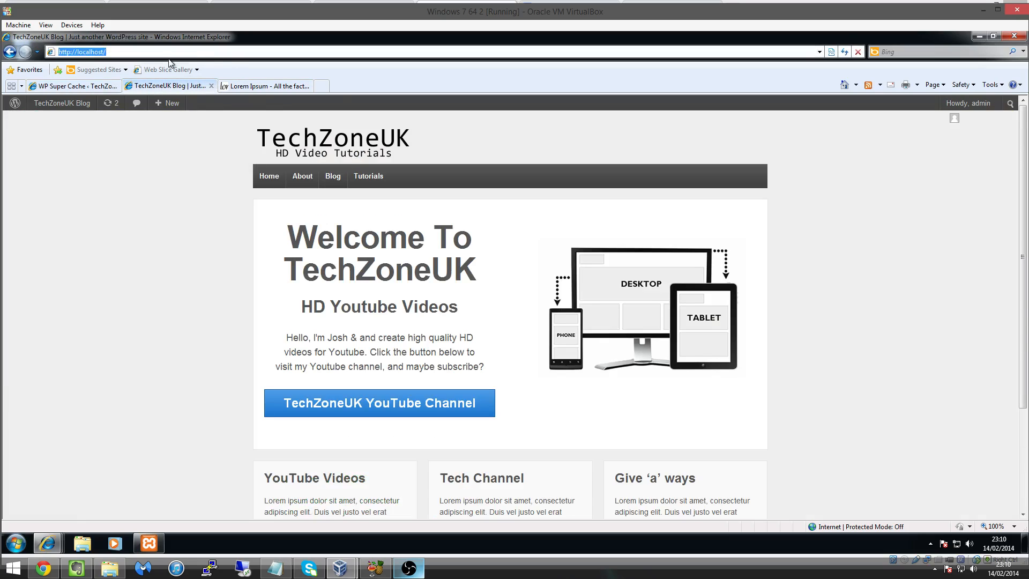
key("Return")
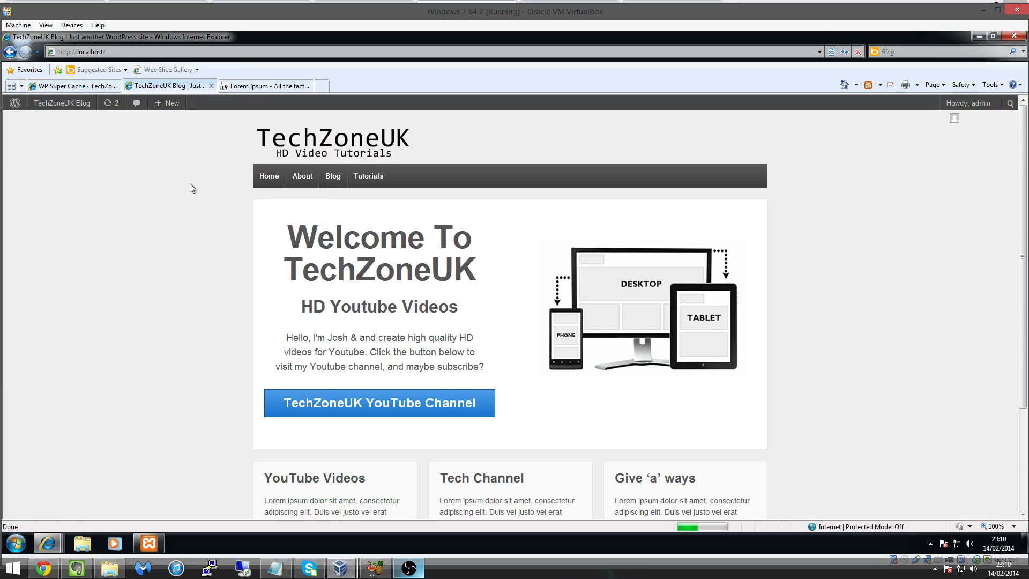
left_click(333, 178)
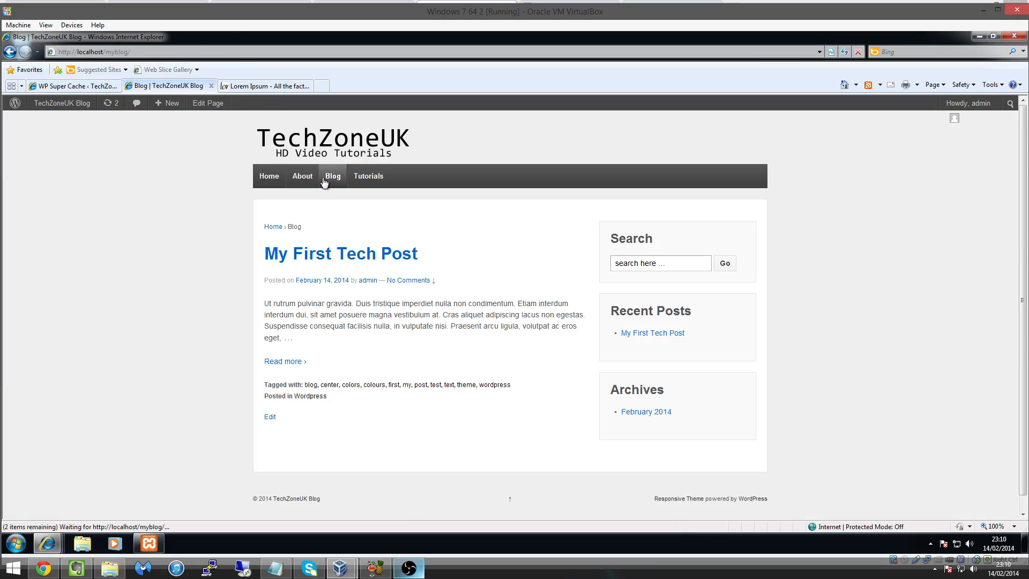
left_click(307, 181)
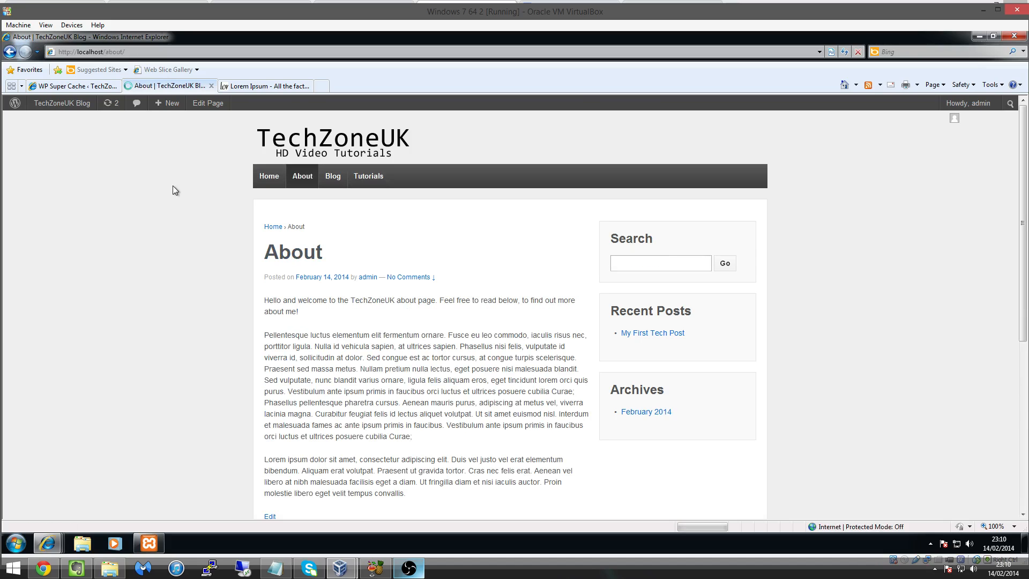
scroll(169, 187, "down", 3)
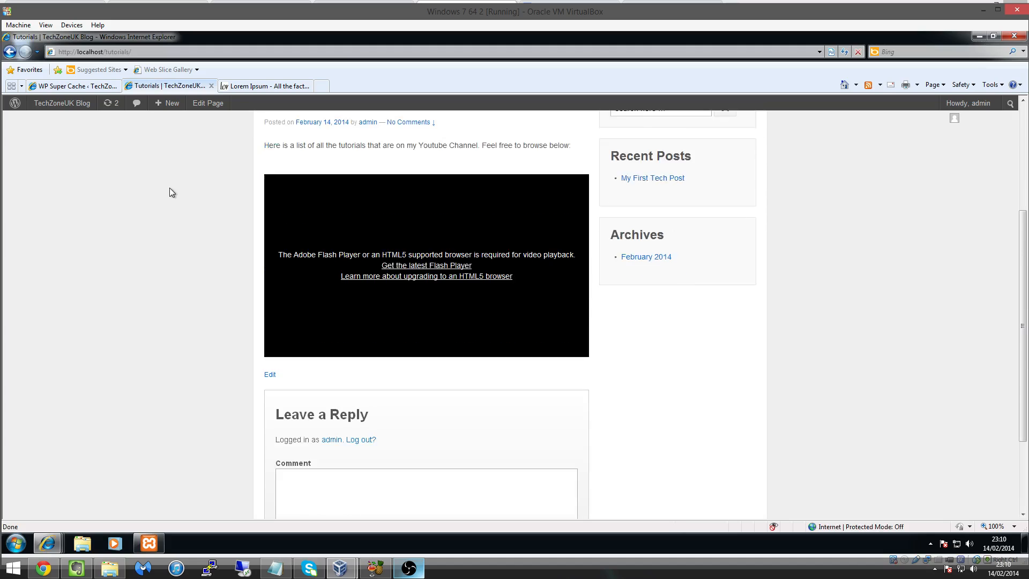
scroll(169, 188, "up", 3)
left_click(269, 175)
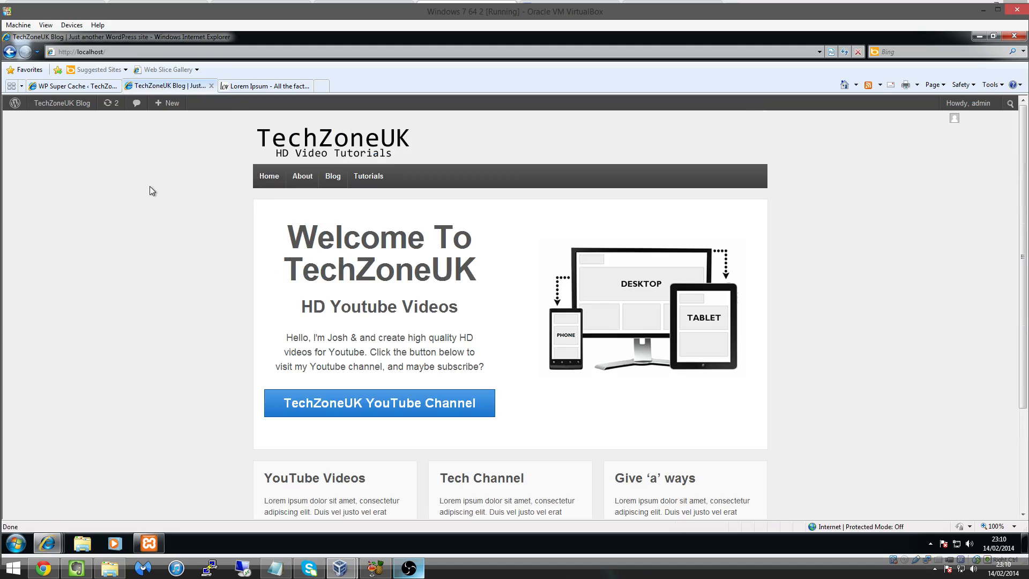
left_click(300, 177)
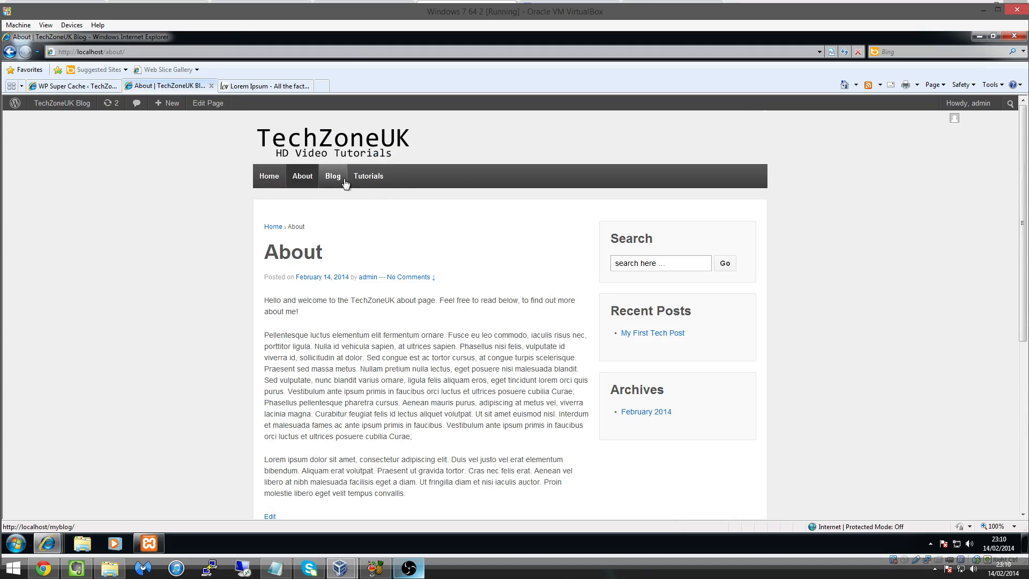
left_click(343, 180)
left_click(300, 180)
left_click(262, 178)
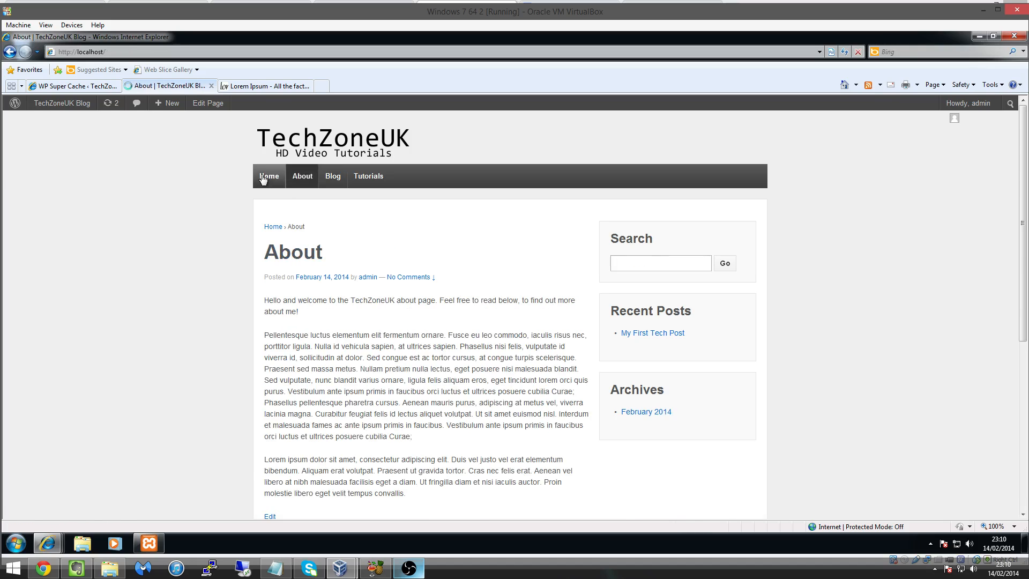
left_click(329, 178)
left_click(301, 180)
left_click(357, 180)
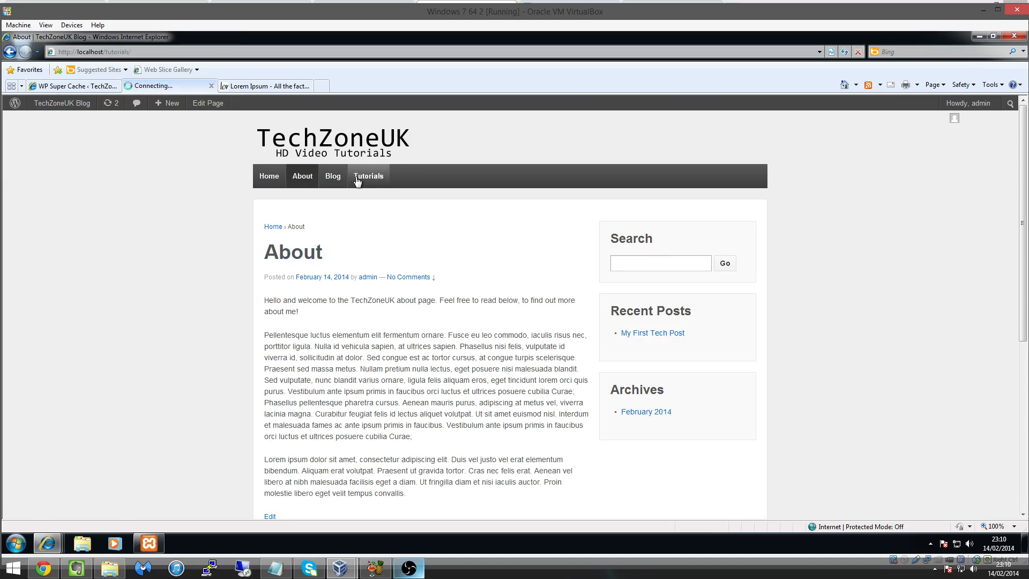
left_click(263, 178)
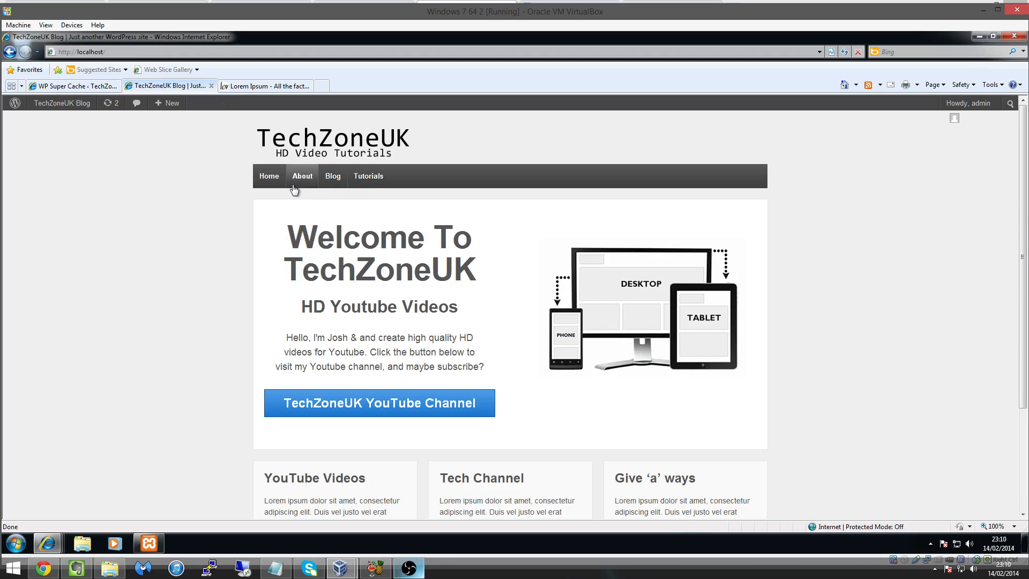
Step: Return from the live blog to the WP Super Cache settings page
left_click(75, 85)
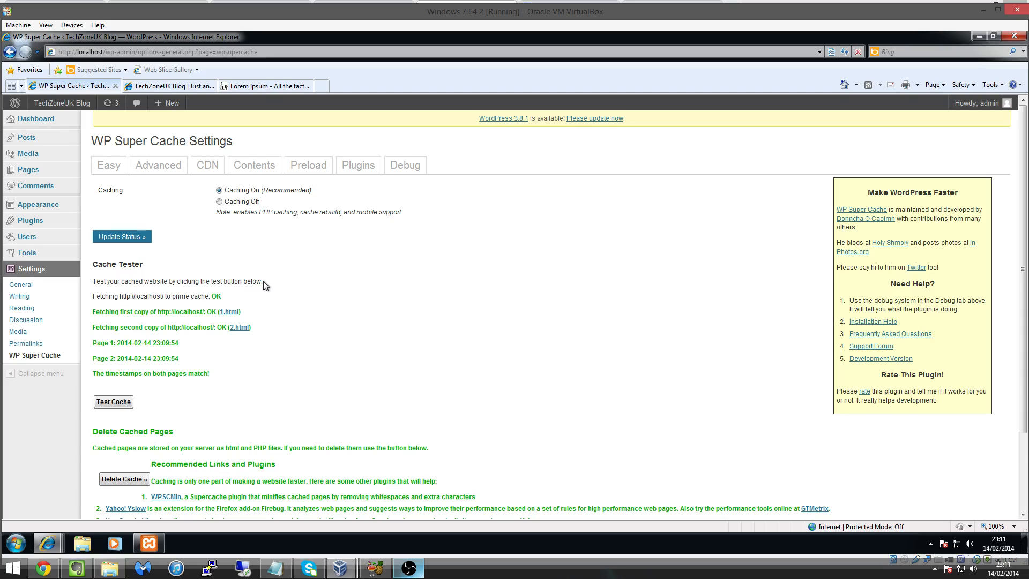
left_click(169, 86)
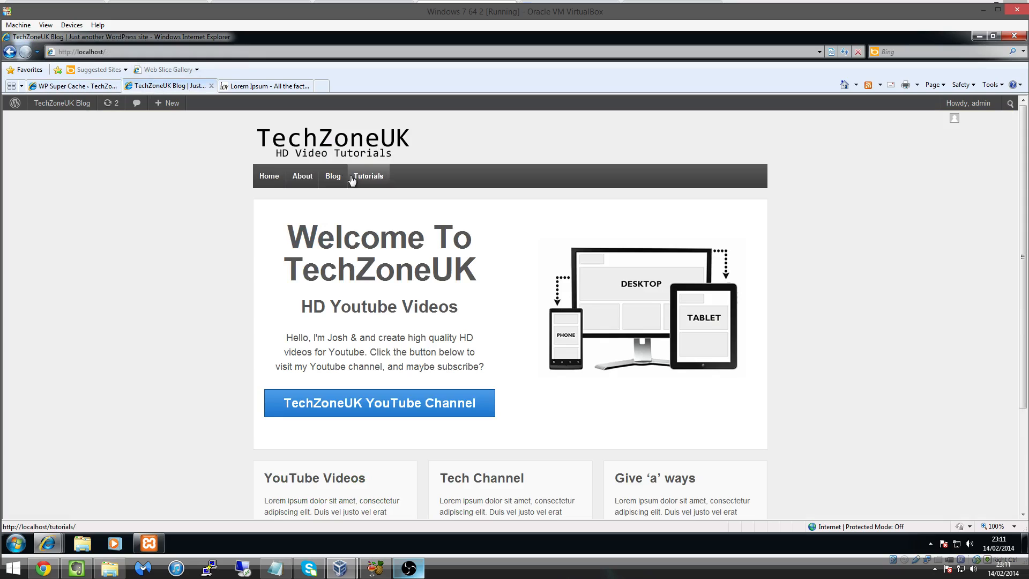
left_click(87, 89)
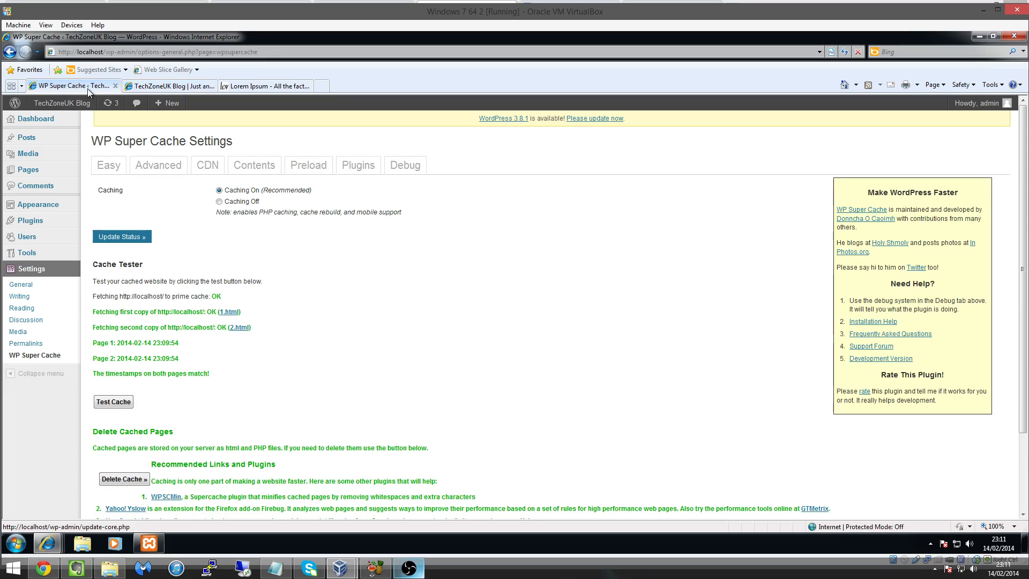
mouse_move(32, 204)
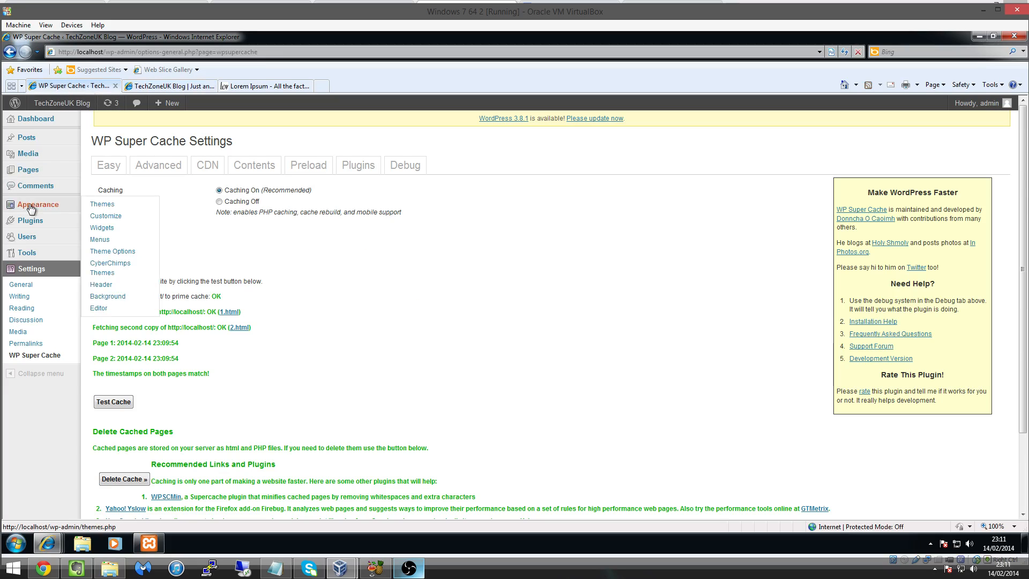
Step: Open the WordPress menu editor and create a new navigation menu named Main Menu
left_click(98, 240)
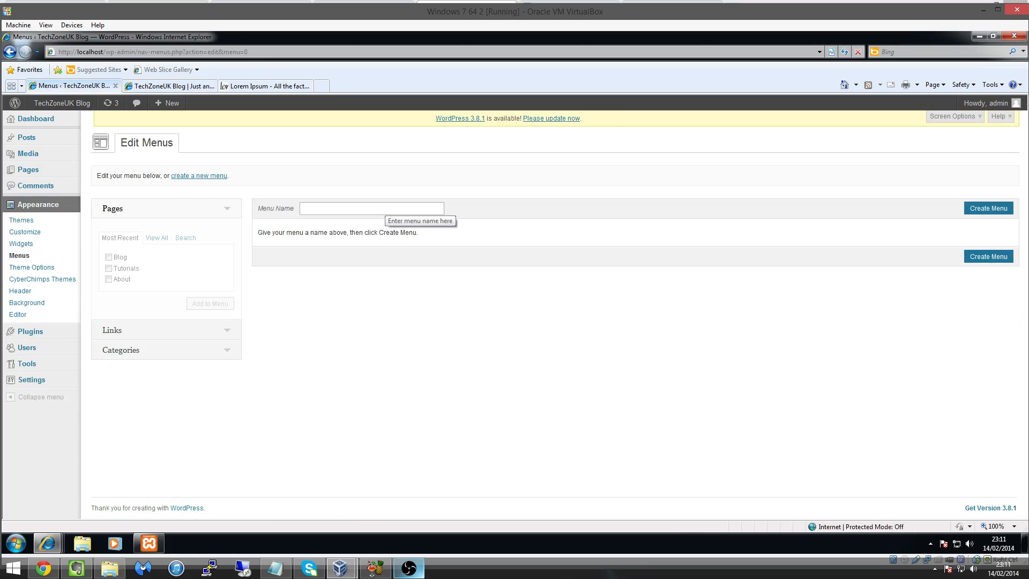
type("Main Menu")
left_click(985, 208)
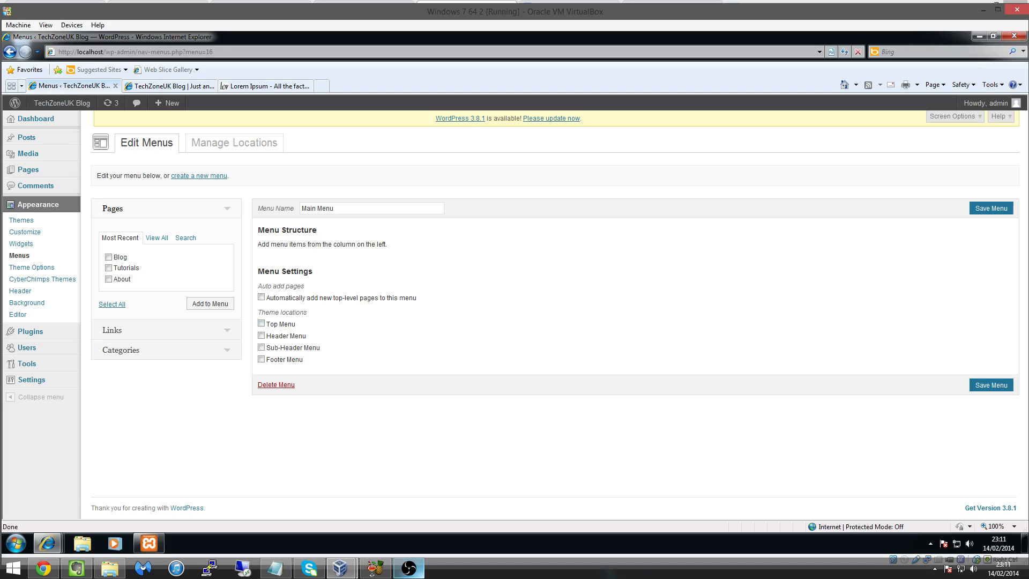
Step: Assign Main Menu to the Top Menu theme location, checking the live blog's layout, and save the menu
left_click(281, 324)
left_click(169, 86)
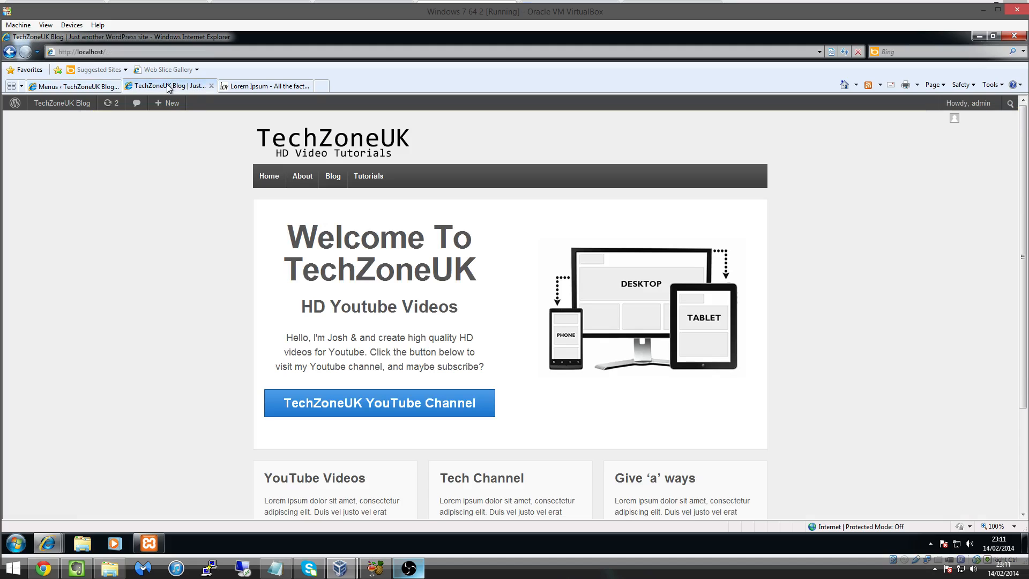
left_click(67, 87)
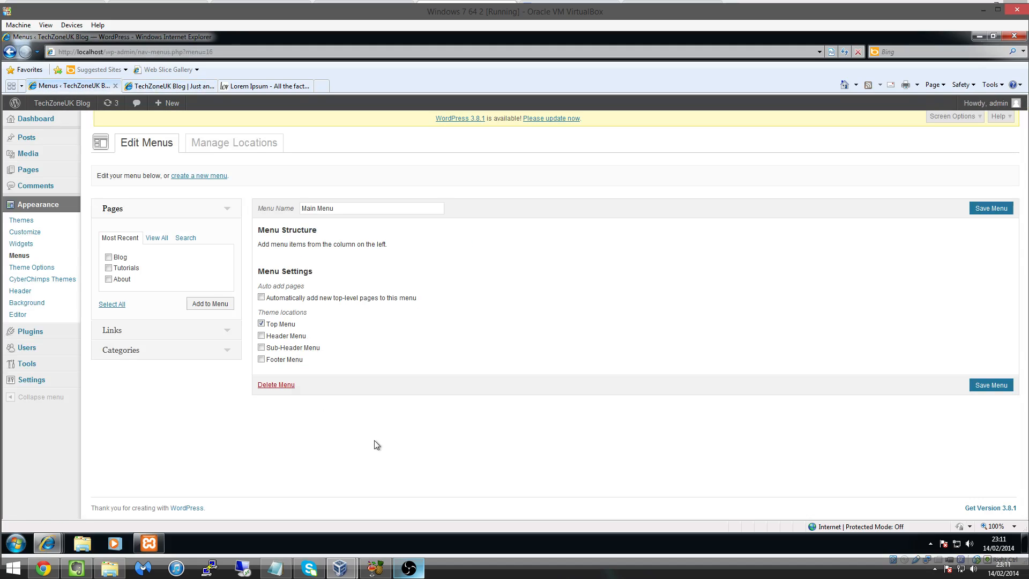
left_click(994, 386)
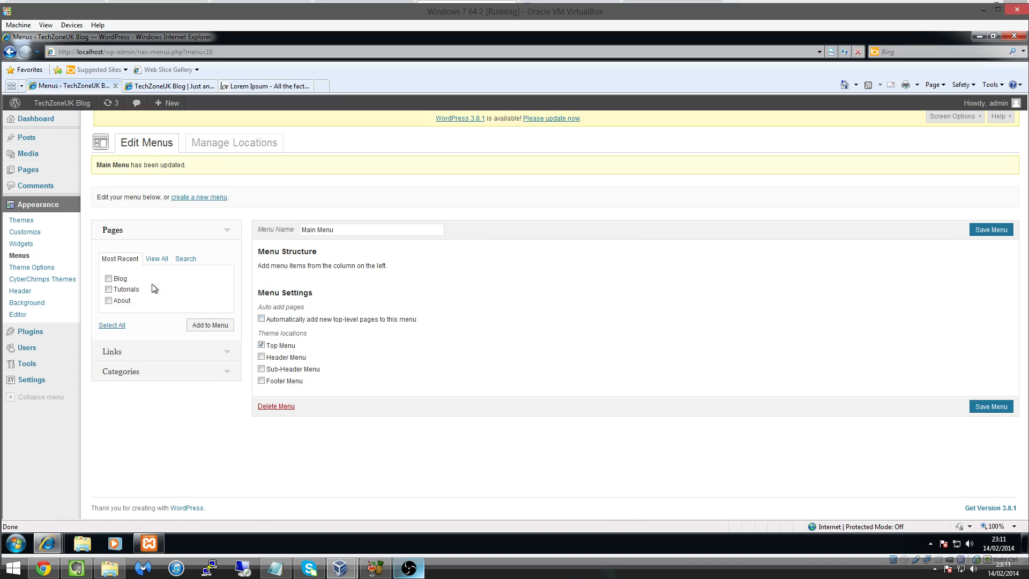
Step: Add the Blog, Tutorials and About pages to Main Menu
left_click(108, 278)
left_click(108, 288)
left_click(108, 300)
left_click(209, 328)
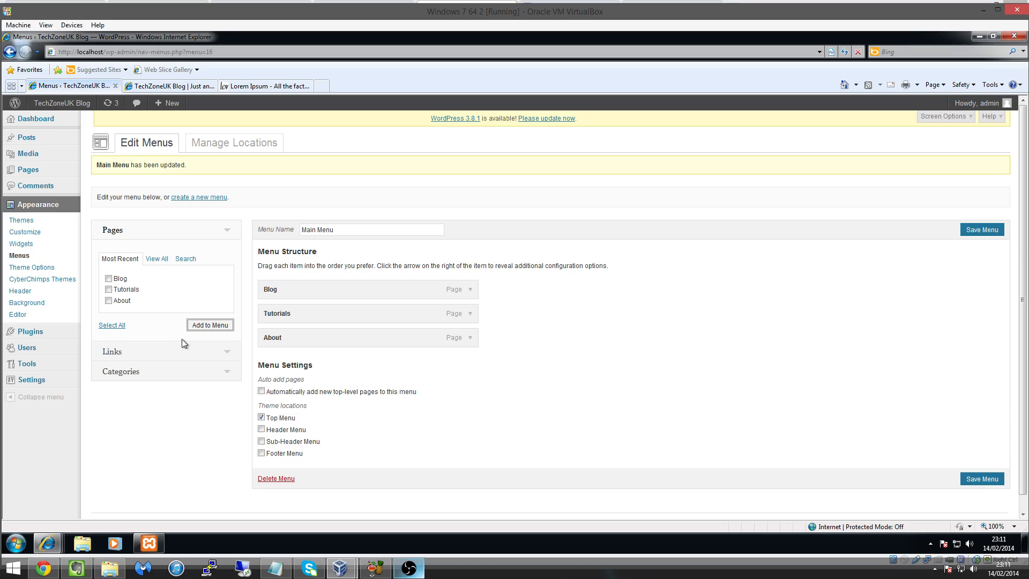
Step: Add a custom link with the text Home and the URL / to Main Menu
left_click(163, 351)
left_click(177, 300)
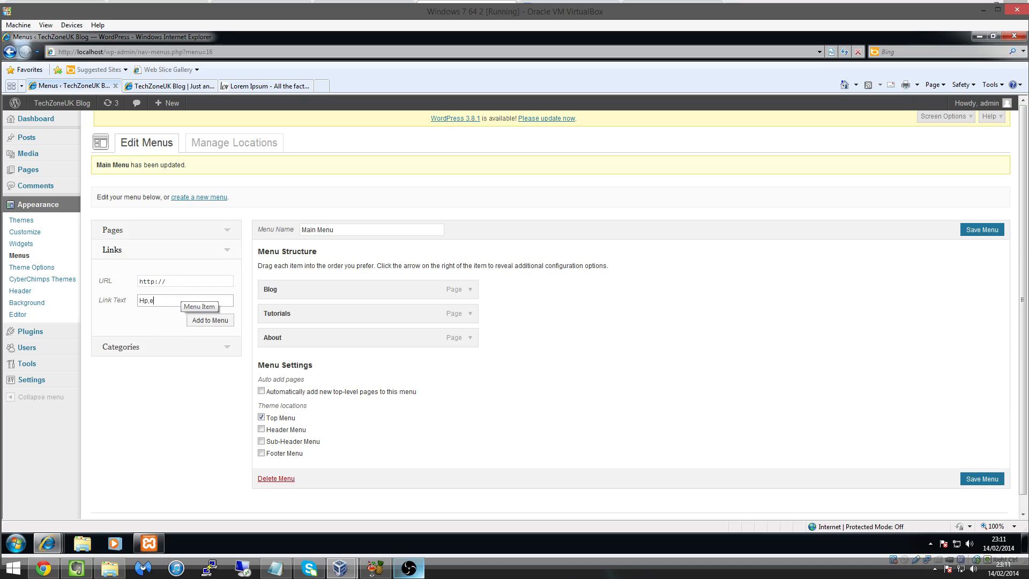
type("Home")
key("shift+Tab")
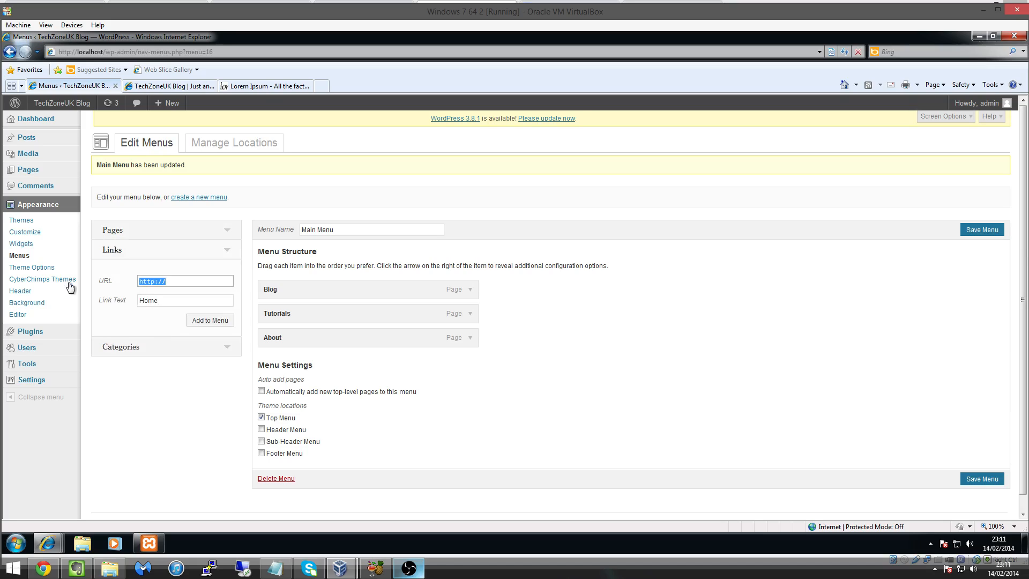
type("/")
left_click(200, 321)
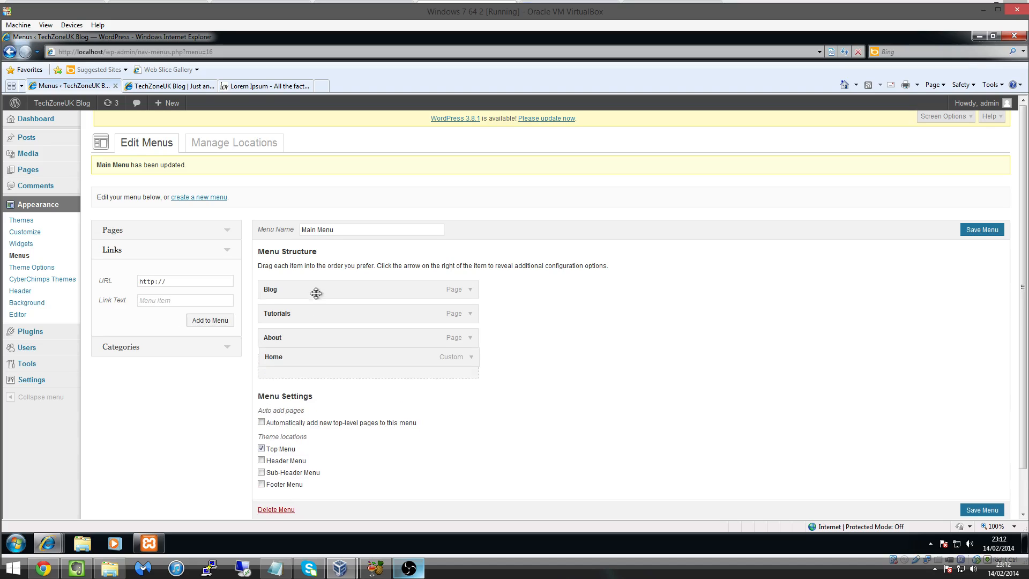
Step: Reorder the menu items to Home, About, Tutorials, Blog and save the menu
left_click_drag(316, 293, 303, 282)
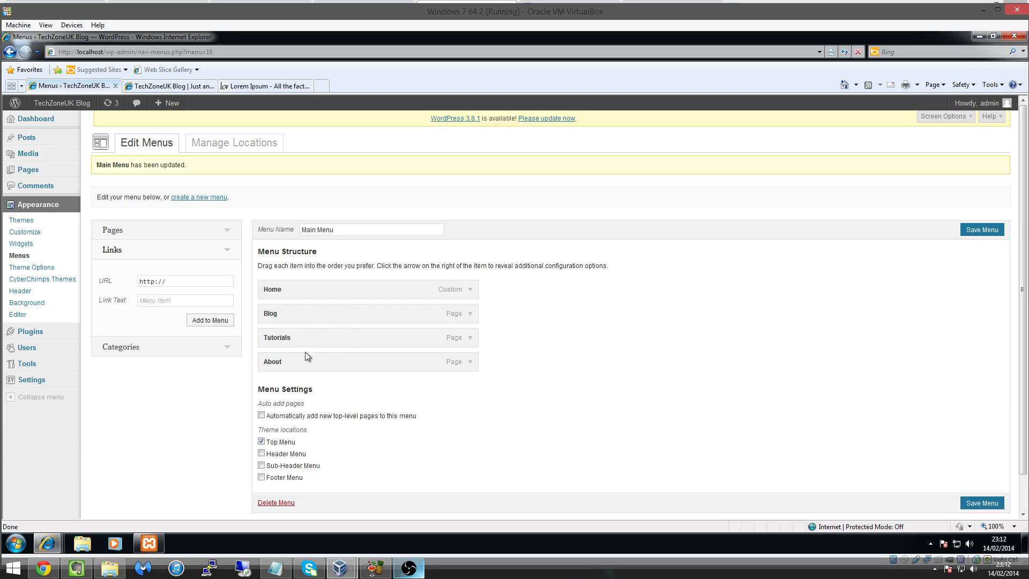
left_click_drag(303, 356, 316, 377)
left_click(968, 502)
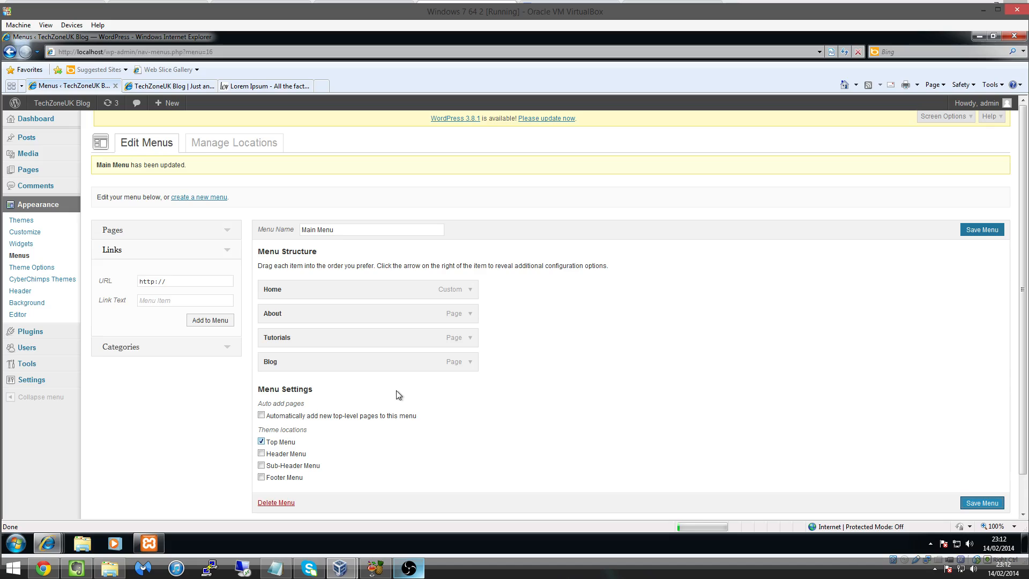
Step: Reload the live blog and compare its navigation with the menu editor's item order and theme location
left_click(173, 86)
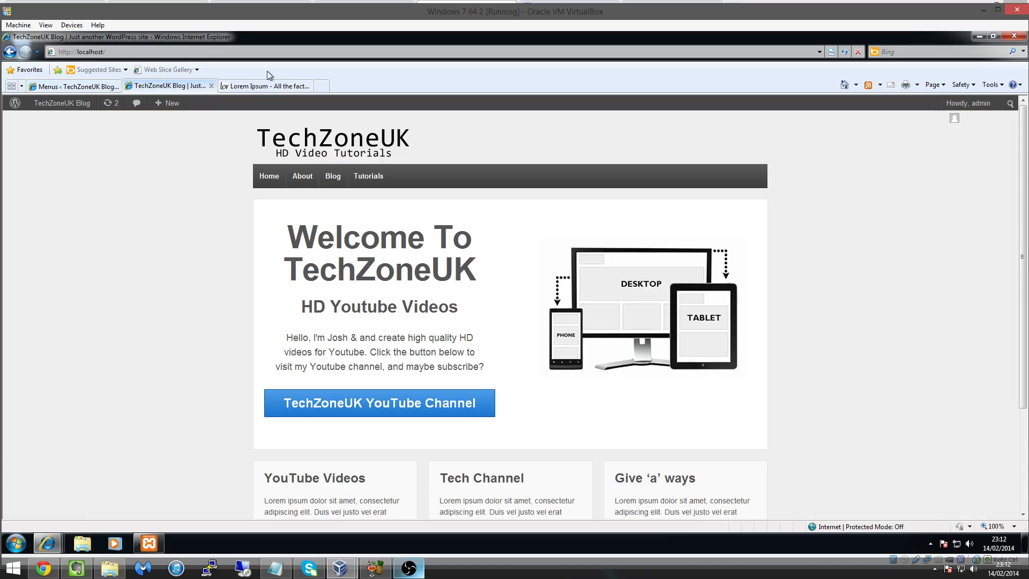
left_click(831, 51)
left_click(91, 89)
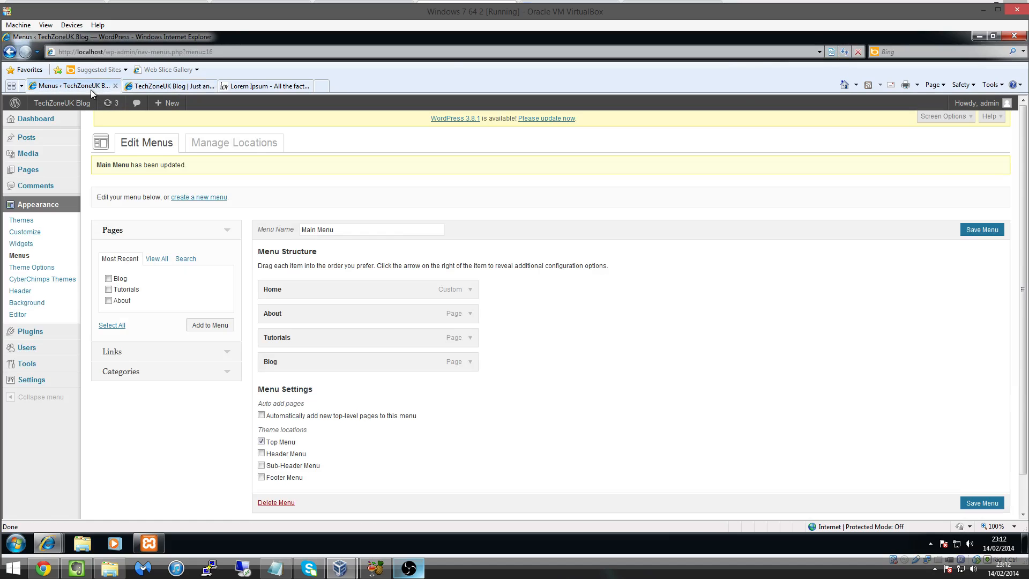
left_click(150, 87)
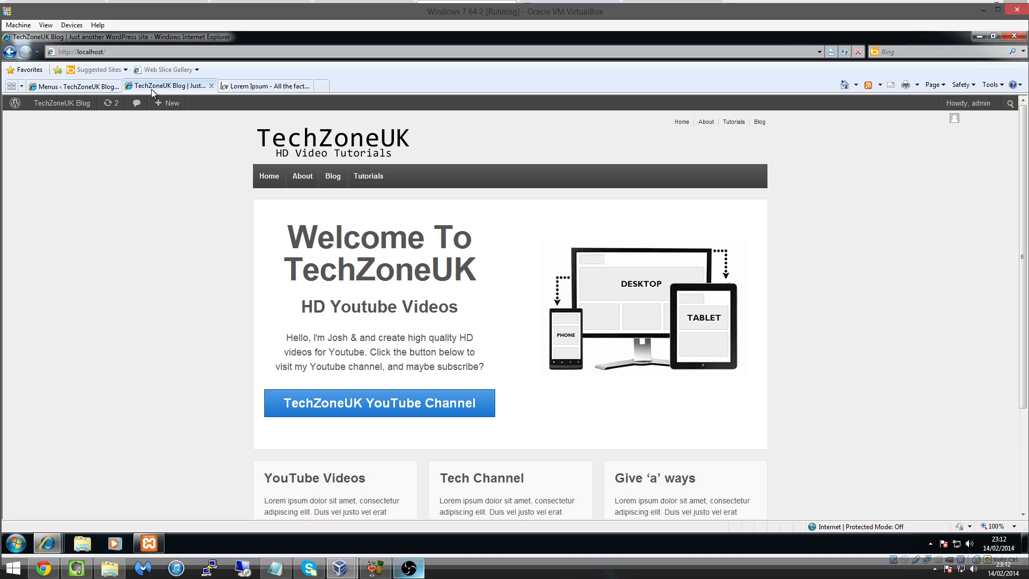
left_click(96, 89)
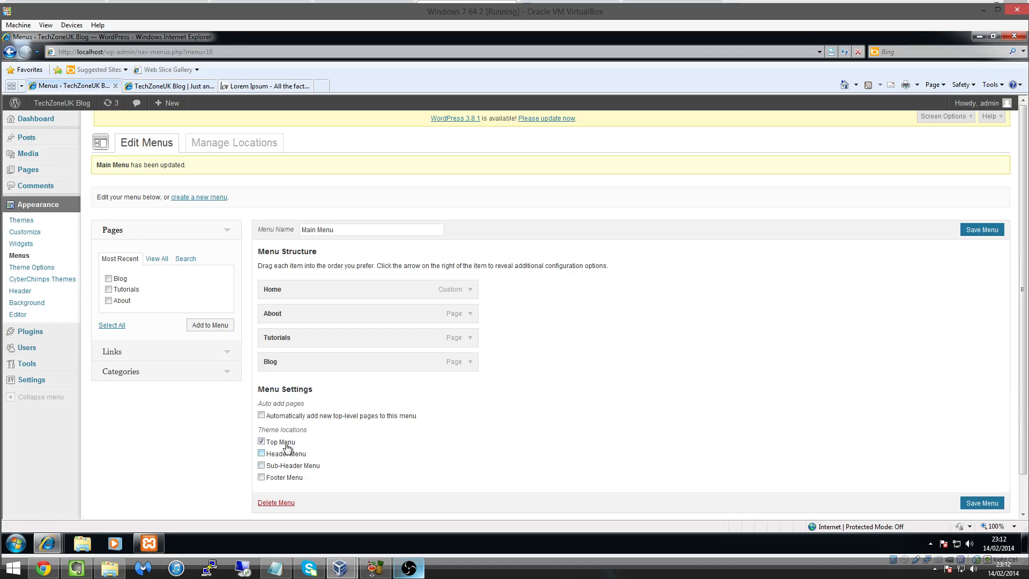
left_click(146, 90)
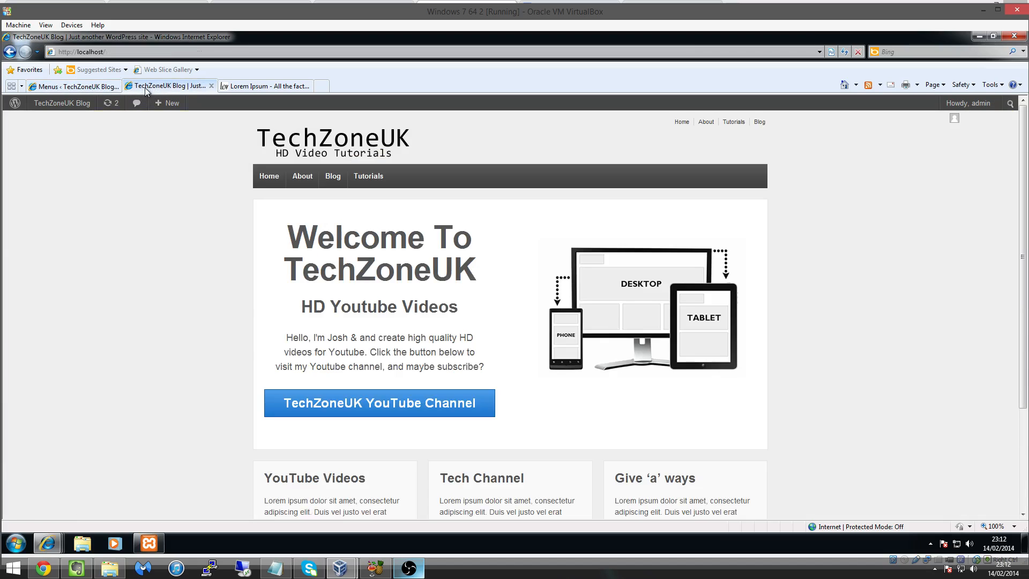
left_click(73, 87)
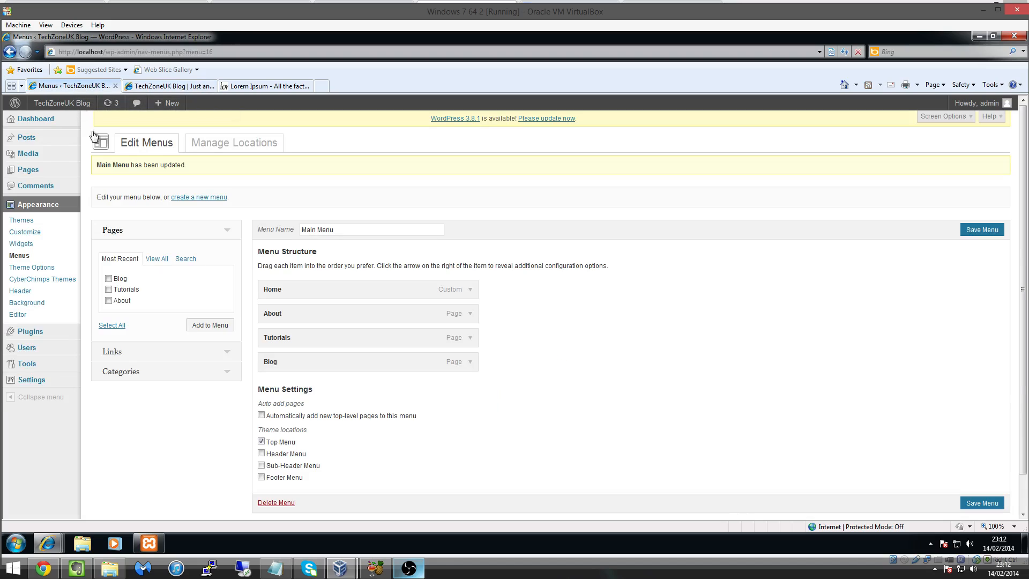
Step: Switch Main Menu's theme location from Top Menu to Header Menu and save the menu
left_click(260, 441)
left_click(261, 454)
left_click(974, 506)
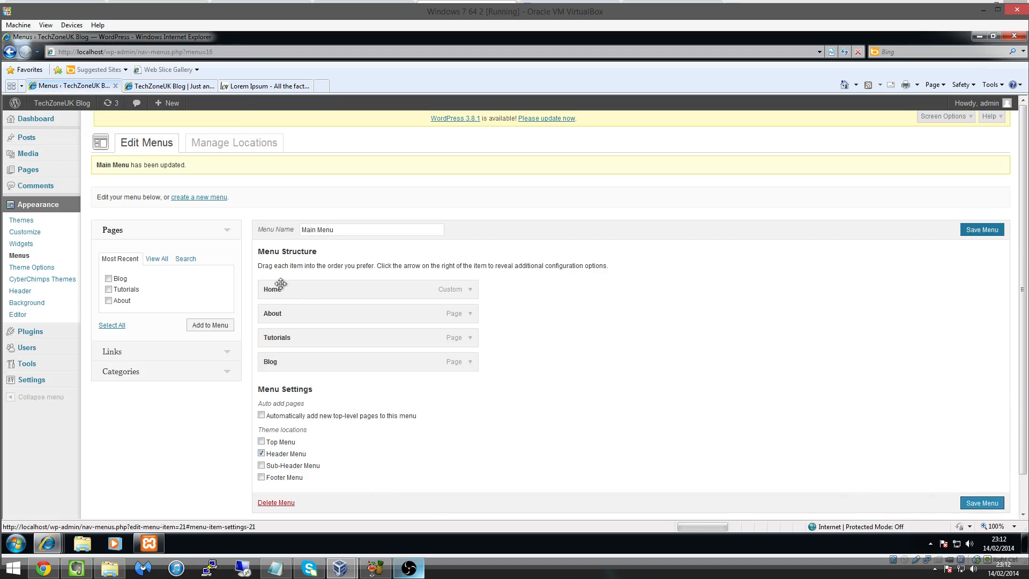
Step: Reload the live blog, compare its header navigation with the menu structure, and return to the menu editor
left_click(177, 86)
left_click(840, 53)
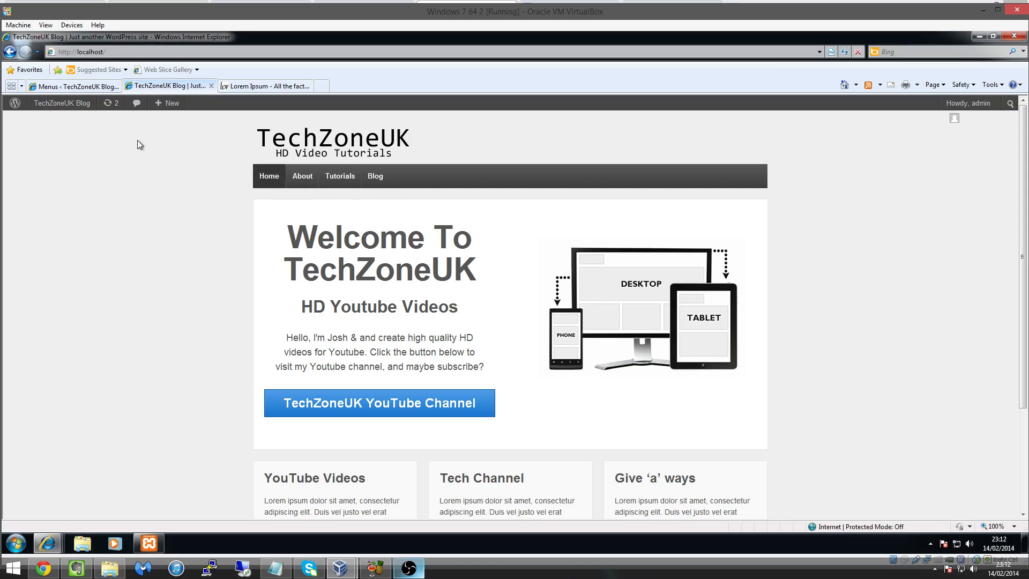
left_click(79, 86)
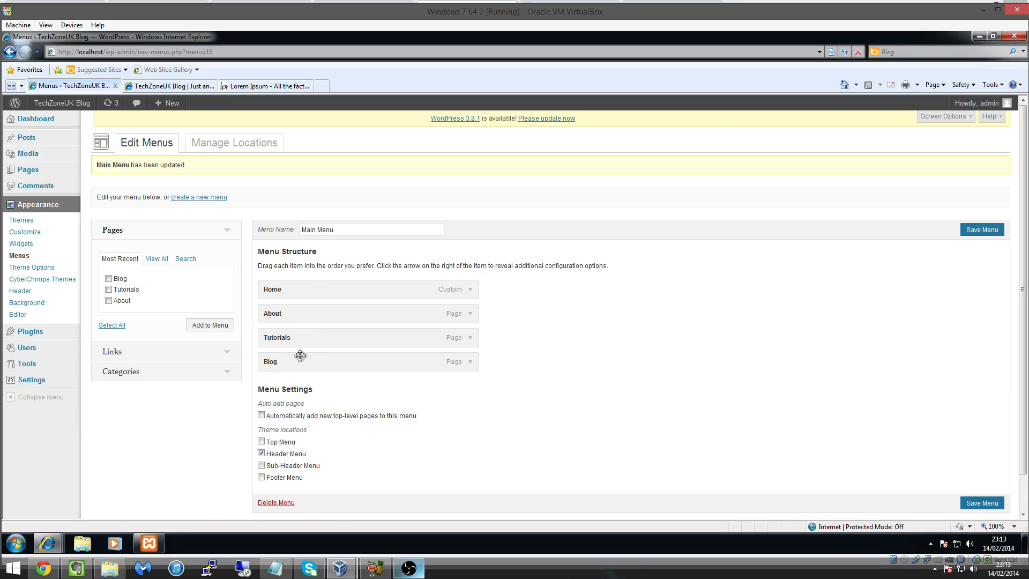
left_click(181, 86)
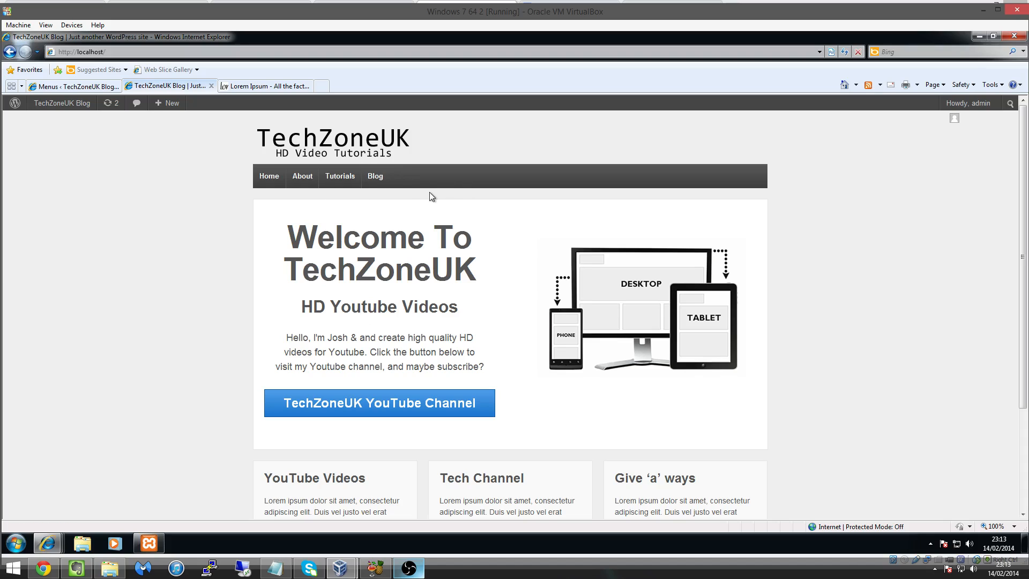
left_click(89, 87)
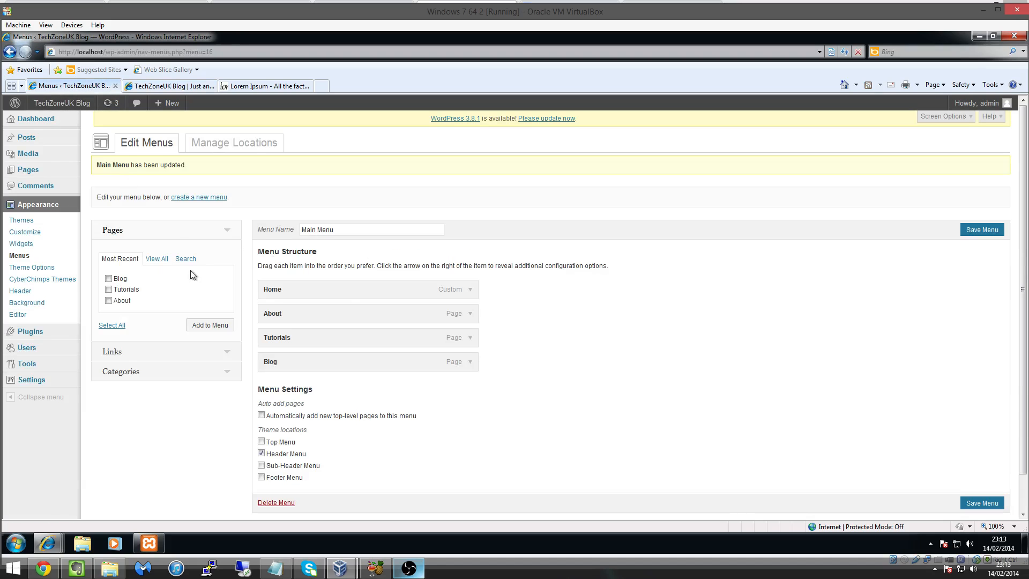